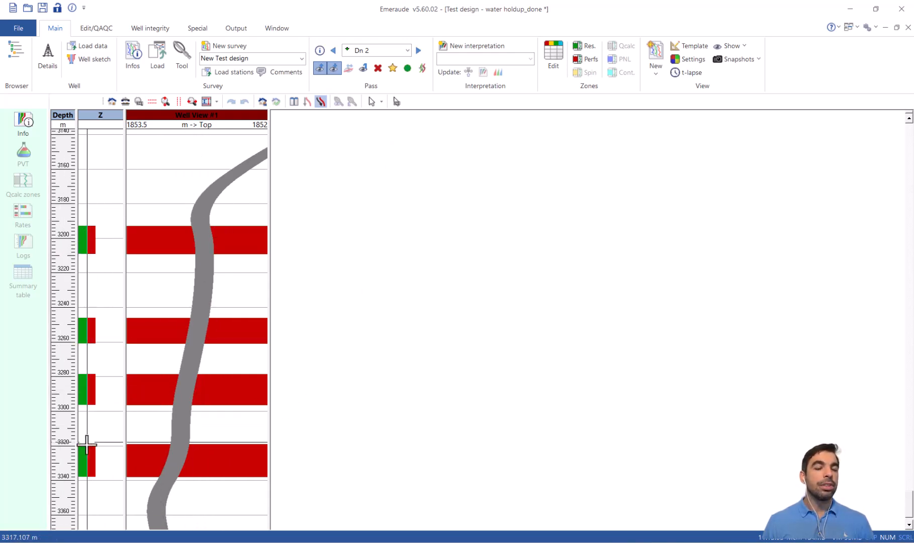
Step: Set the survey's surface rates to 2000 STB/D water and 200 STB/D oil
left_click(138, 66)
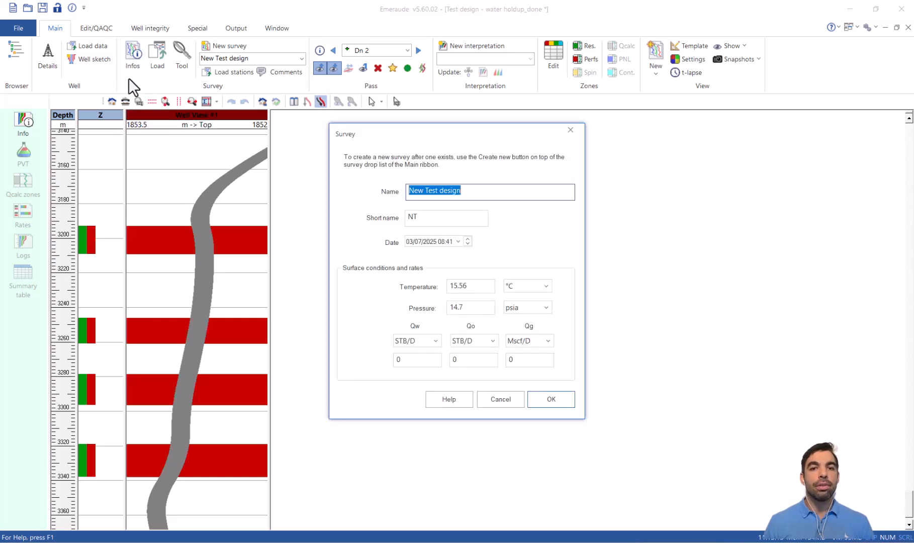
double_click(417, 359)
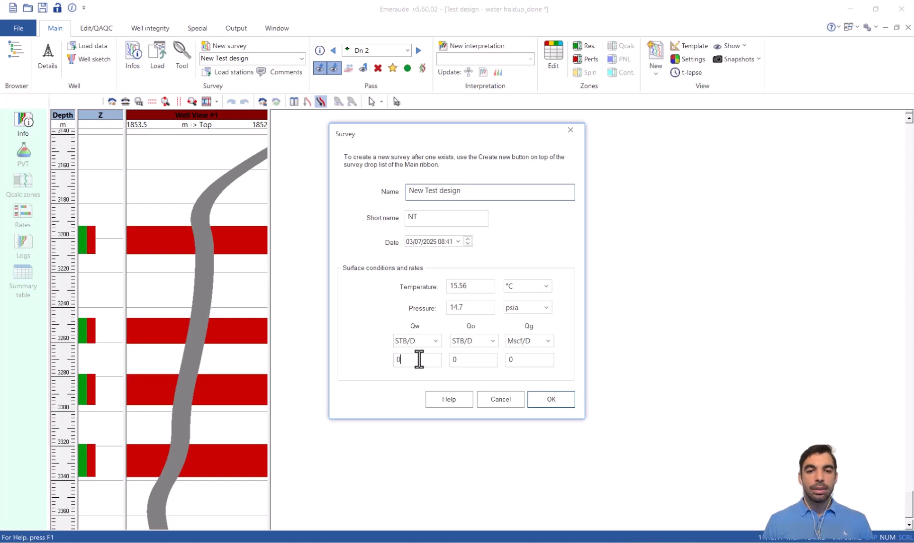
type("2")
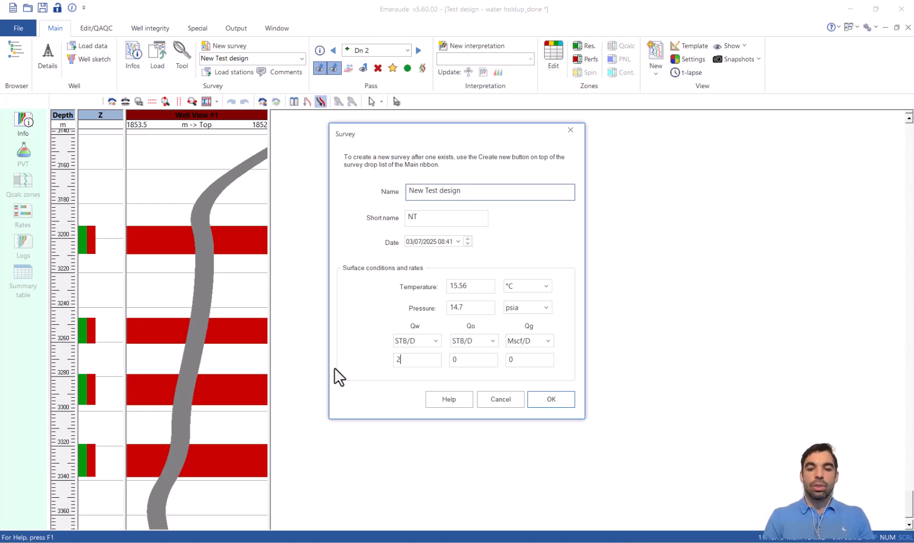
type("000")
key("Tab")
type("200")
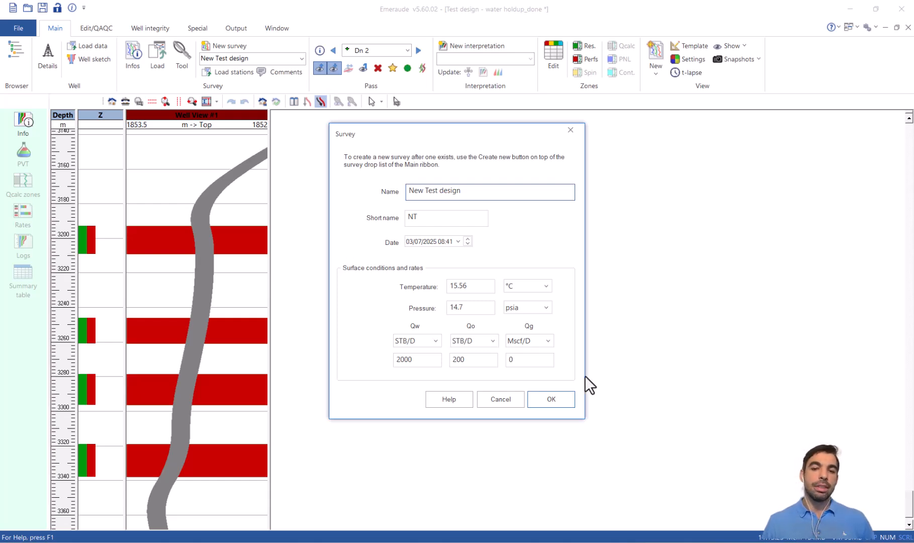
left_click(556, 403)
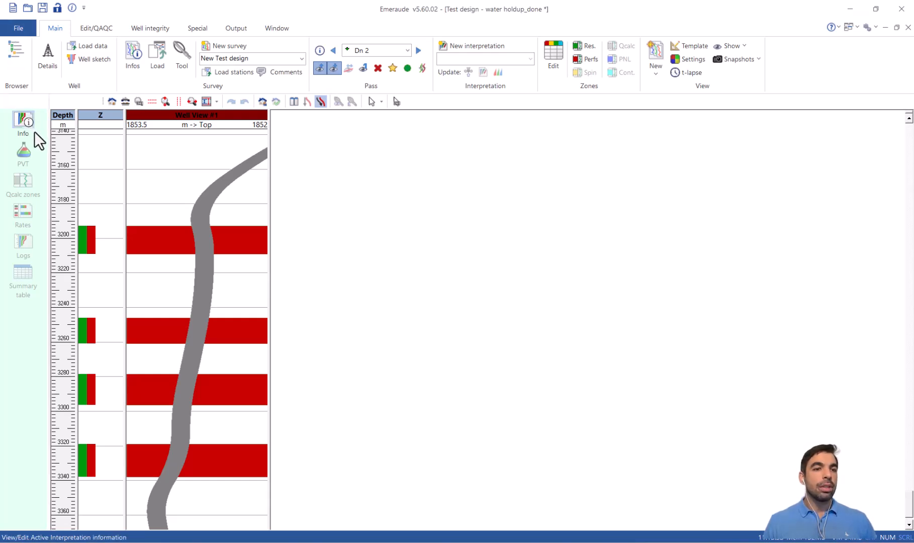
Step: Create a new PL interpretation with the PL simulation option enabled and no elements copied
left_click(27, 120)
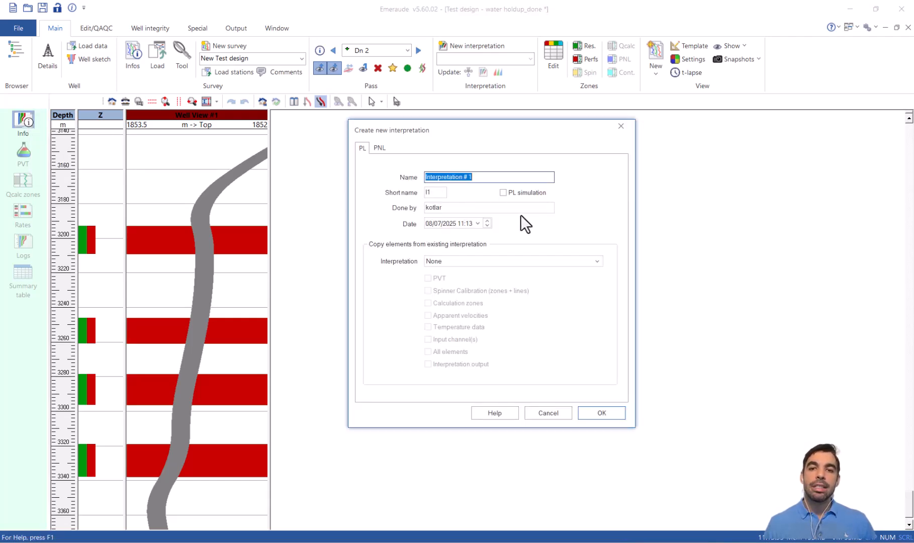
left_click(508, 194)
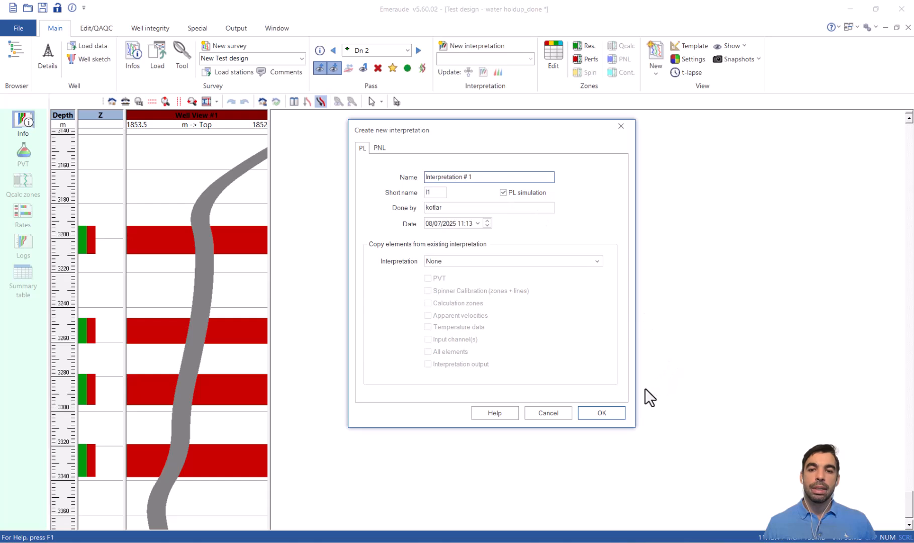
left_click(601, 413)
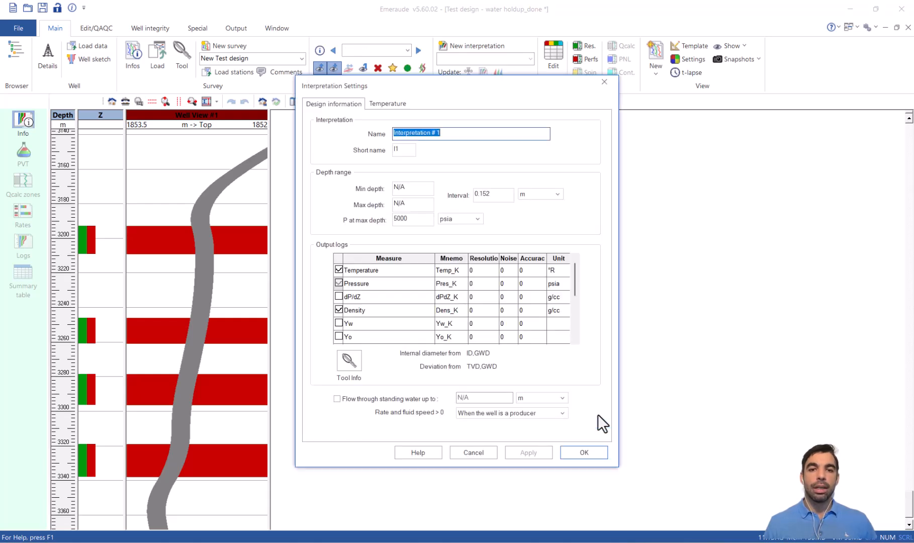
Step: Set the interpretation's depth range to 3160–3360 m and the pressure at maximum depth to 2000 psia
left_click(417, 189)
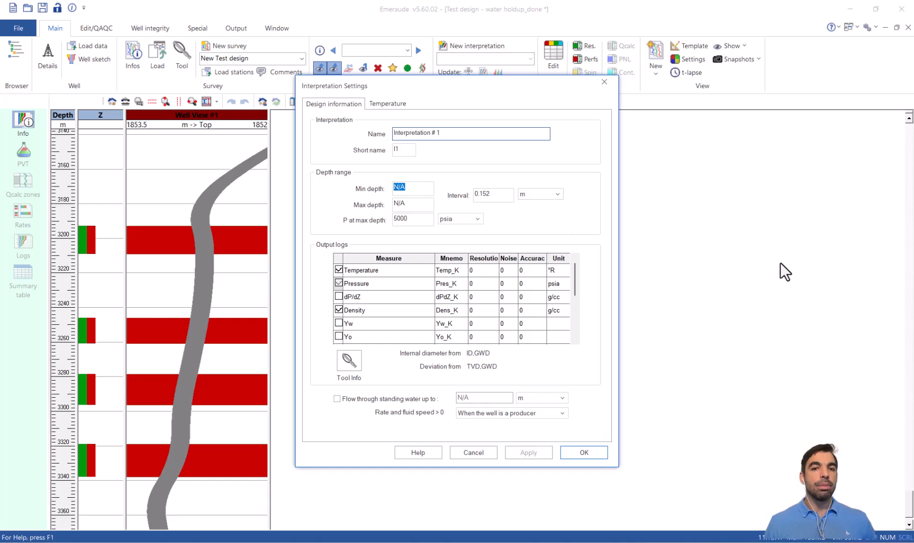
type("3160")
key("Tab")
type("3360")
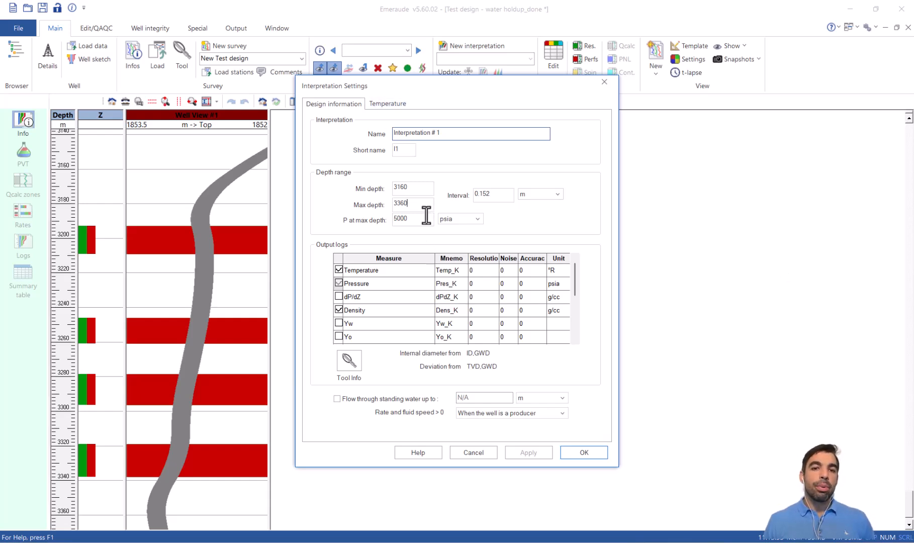
key("Tab")
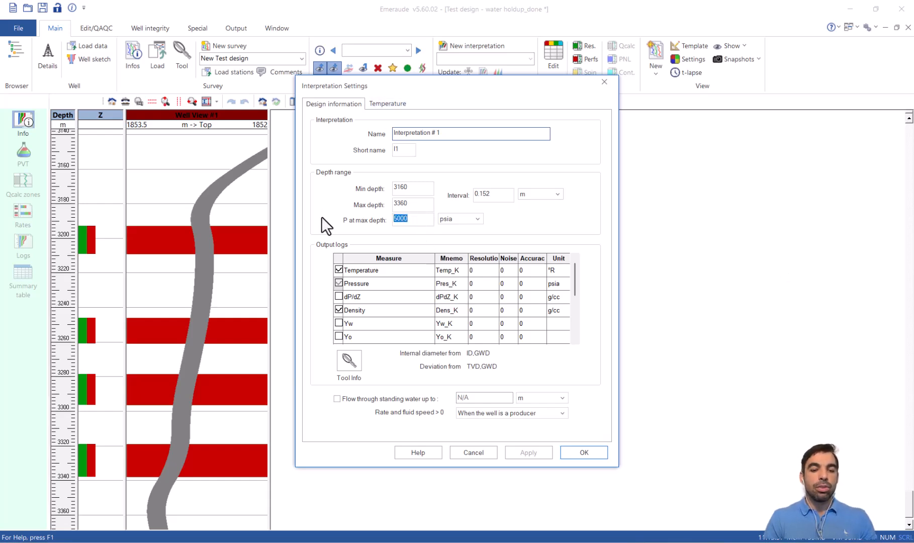
type("2000")
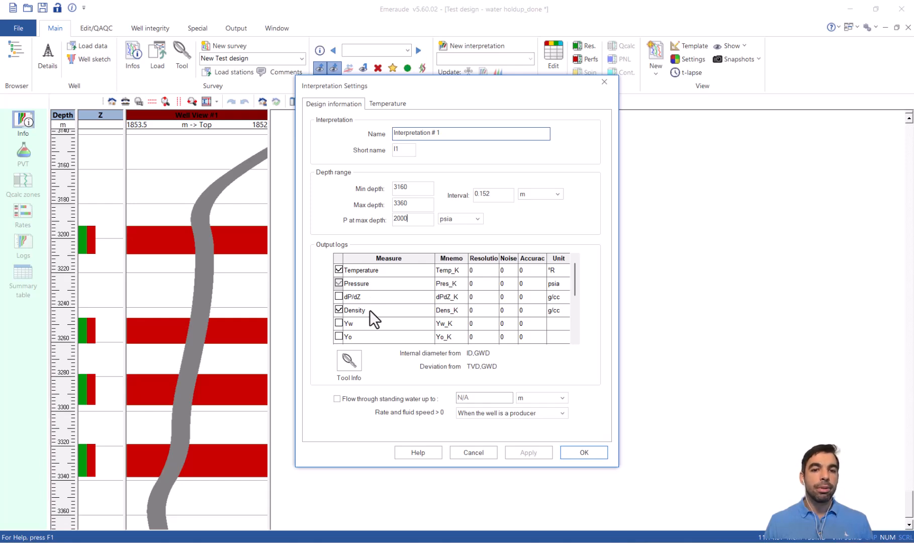
Step: Include Yw and Yo in the output logs and set the density tool type to tuning fork/vibrating tool
left_click(338, 323)
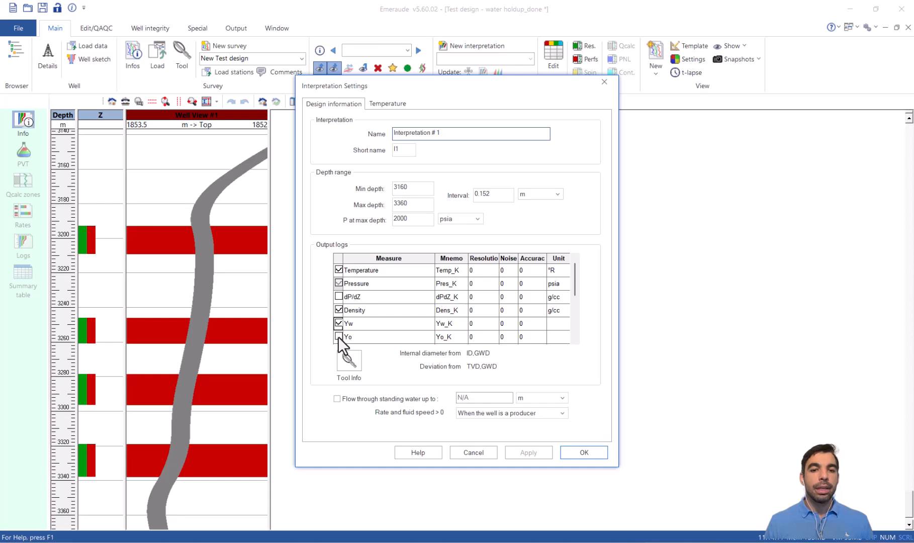
left_click(339, 337)
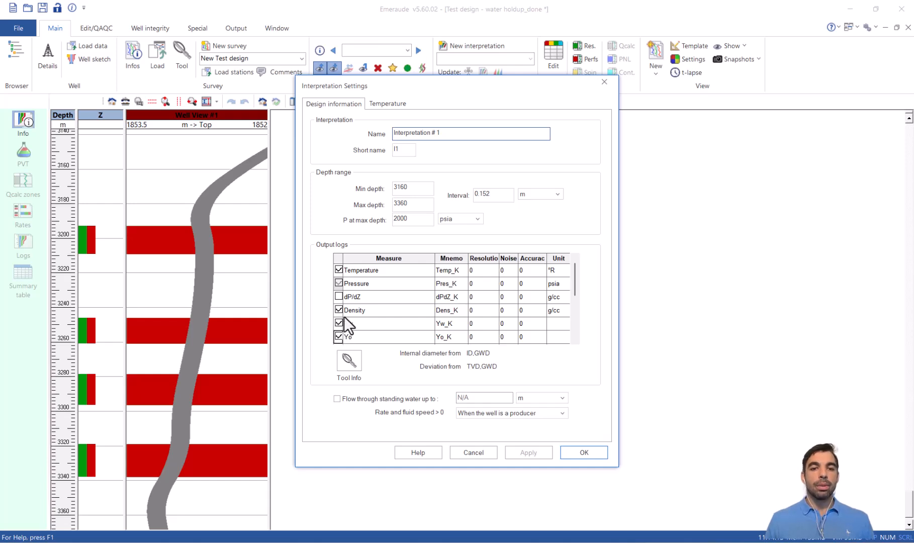
left_click(352, 361)
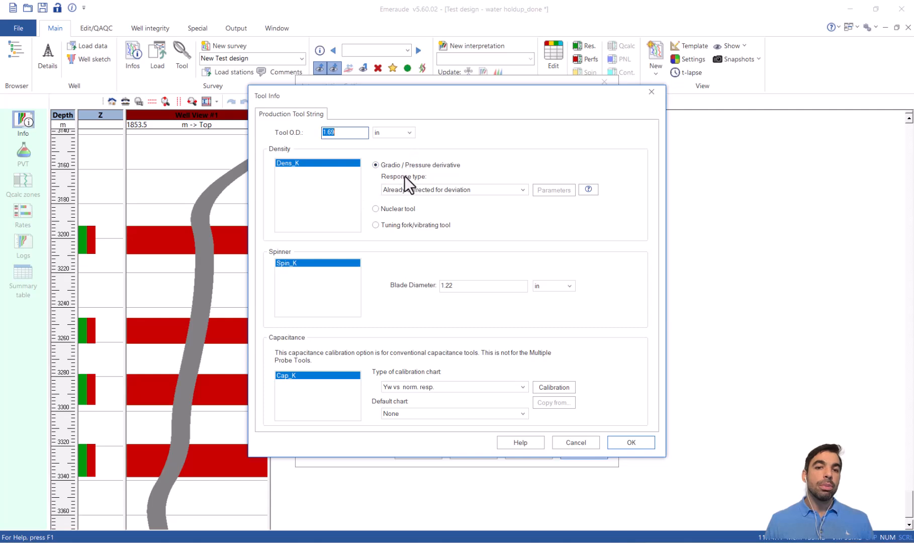
left_click(399, 228)
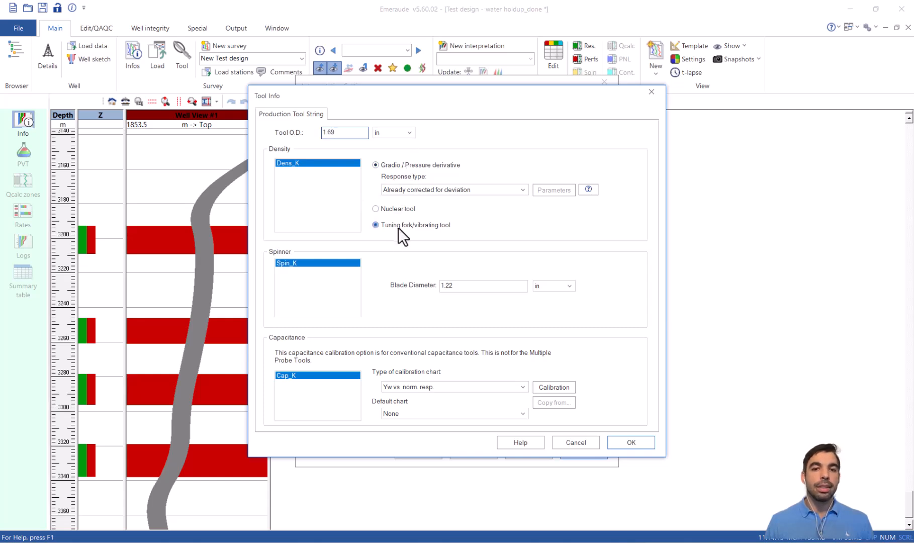
left_click(632, 440)
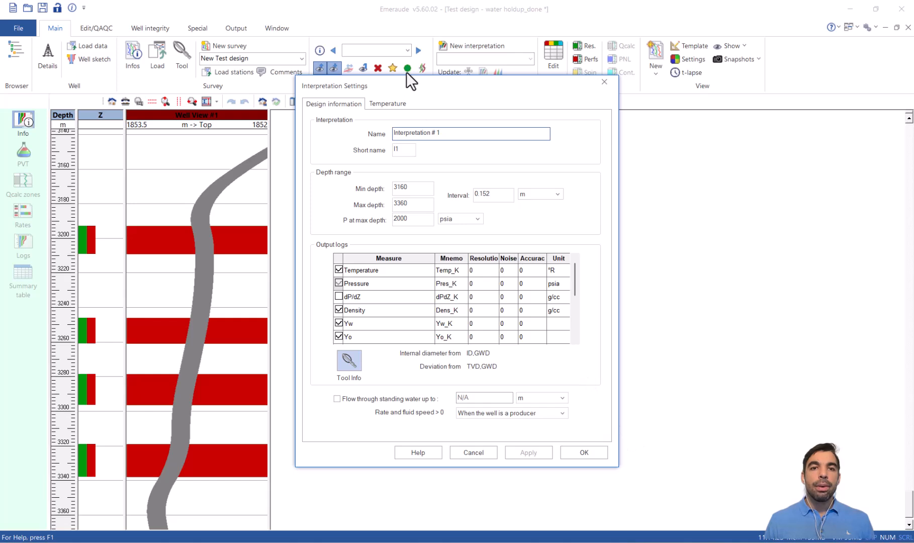
Step: Generate the geothermal profile with correction for varying deviation, keeping its default reference values, and accept the interpretation settings
left_click(399, 104)
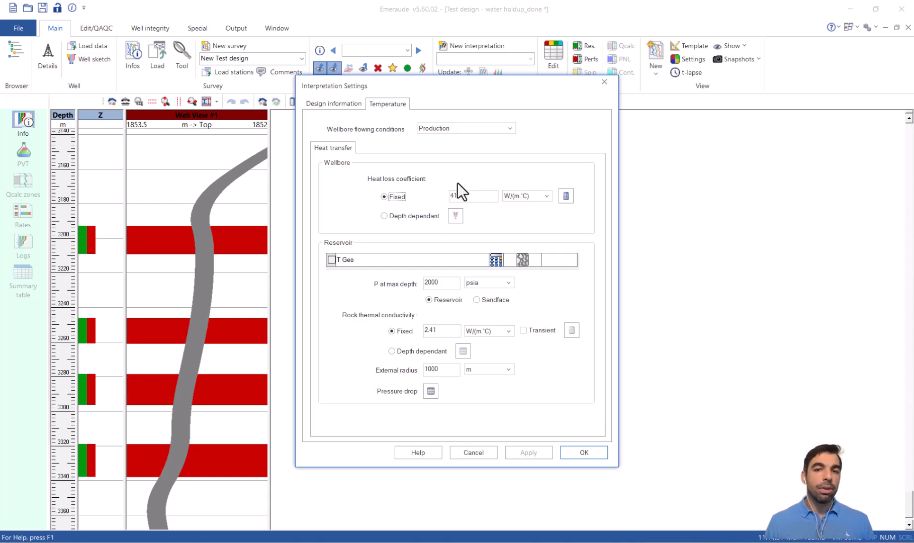
left_click(491, 263)
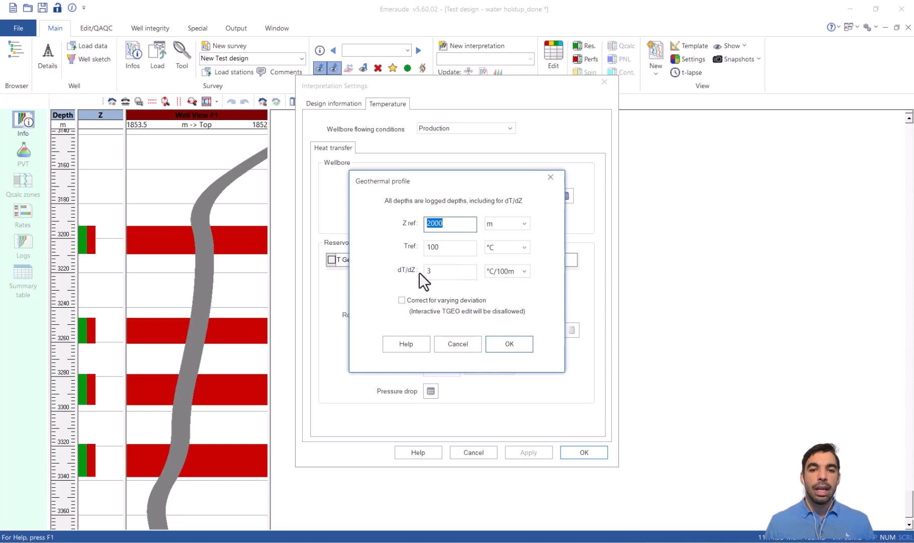
left_click(404, 302)
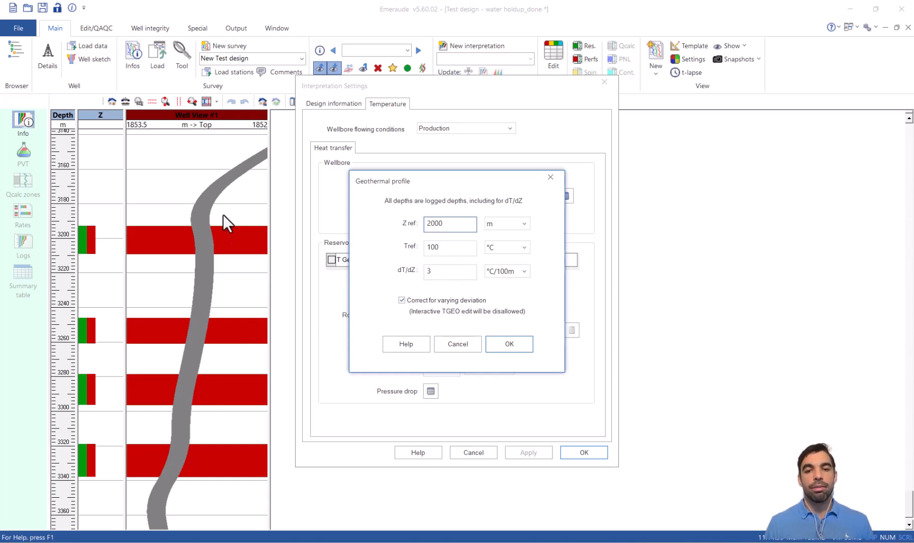
left_click(509, 345)
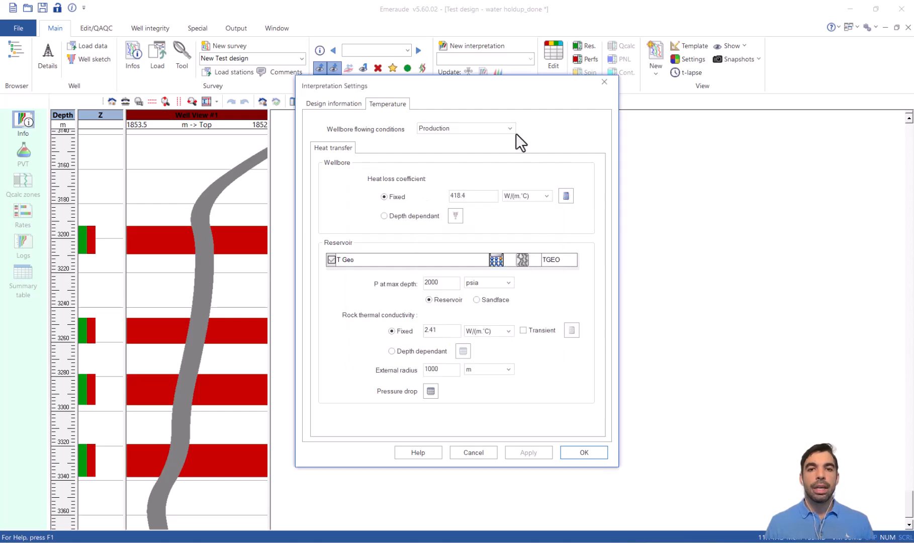
left_click_drag(493, 84, 484, 16)
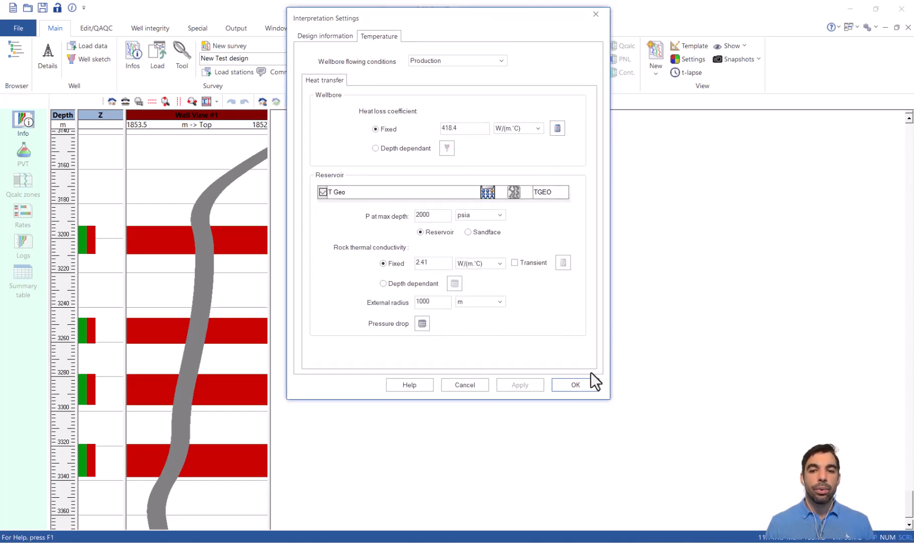
left_click(576, 385)
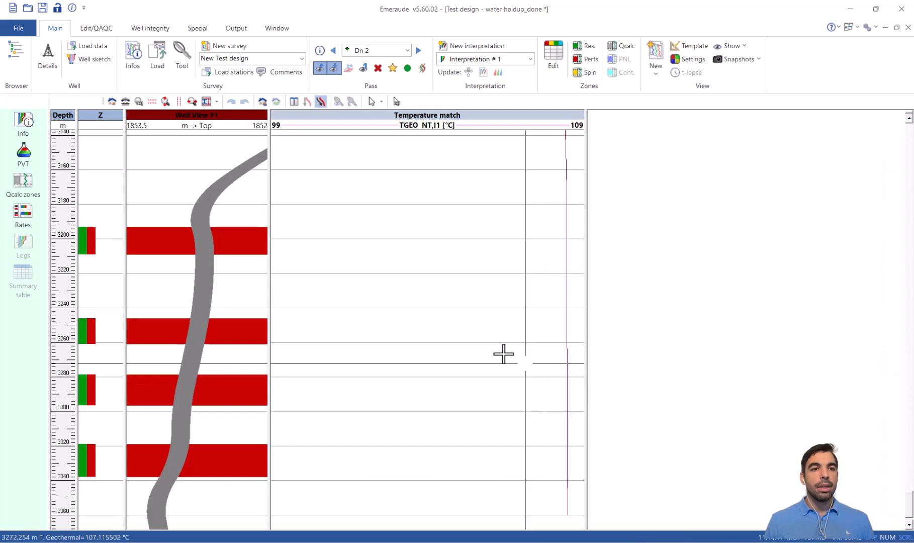
Step: Add water to the saturated oil PVT definition with a salinity of 80000 ppm, keeping the default gas and oil properties
left_click(30, 151)
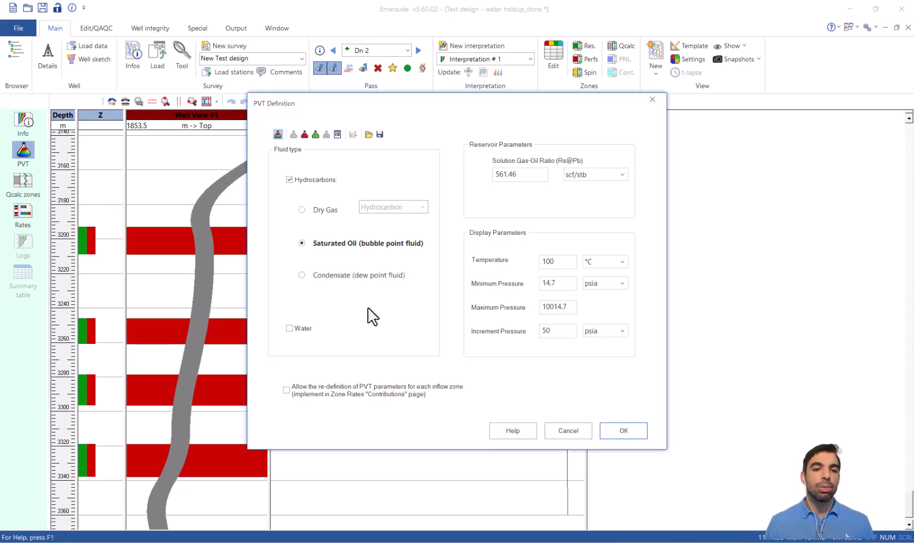
left_click(294, 328)
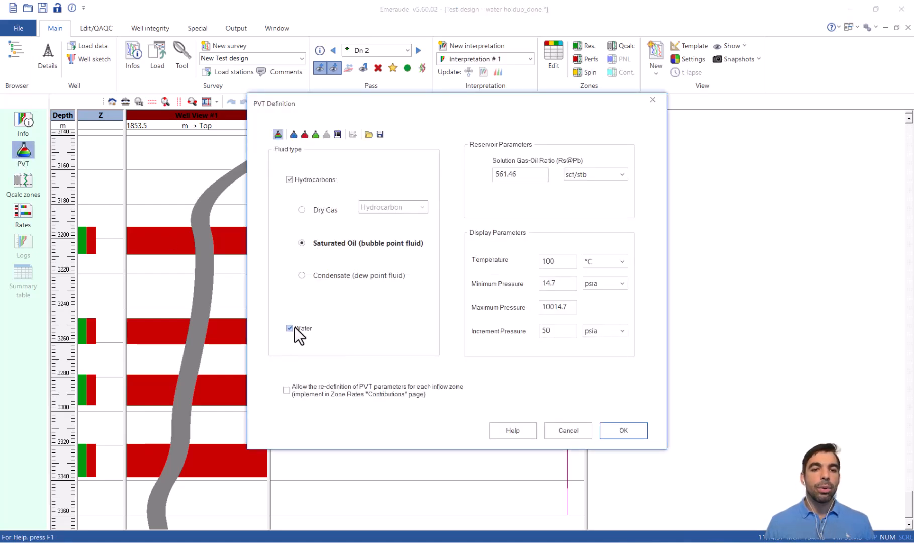
left_click(292, 134)
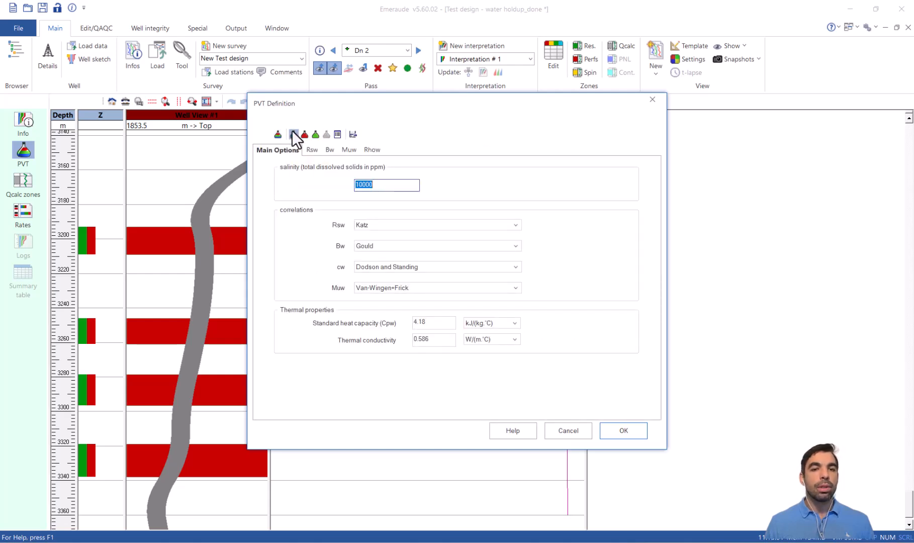
left_click(362, 188)
type("8")
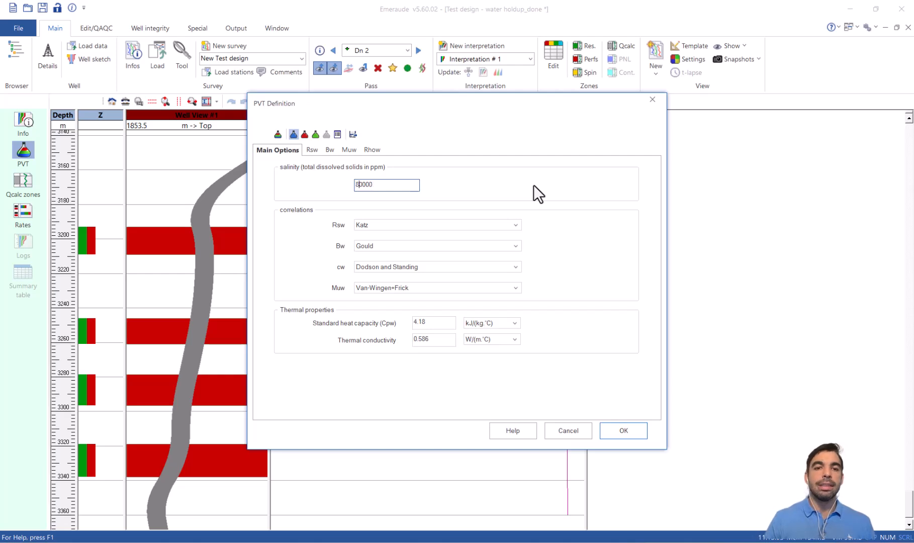
left_click(302, 132)
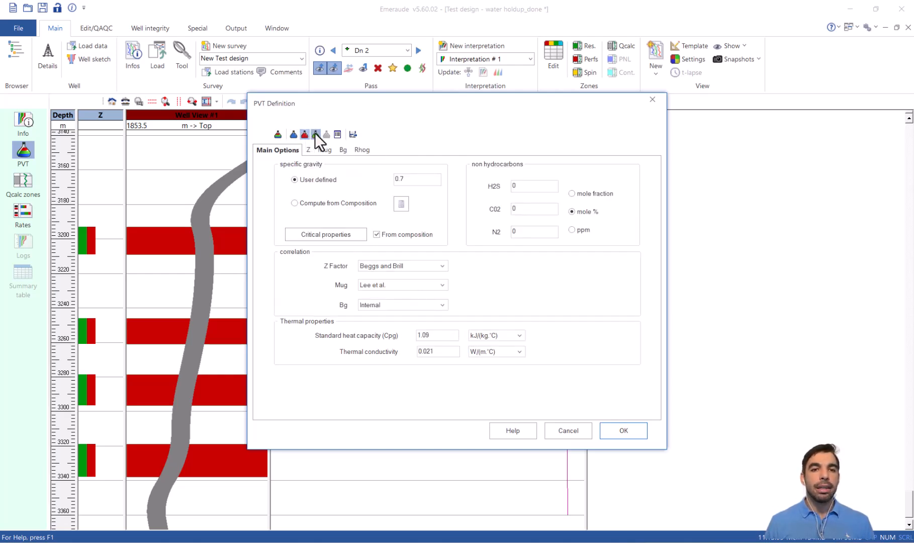
left_click(315, 133)
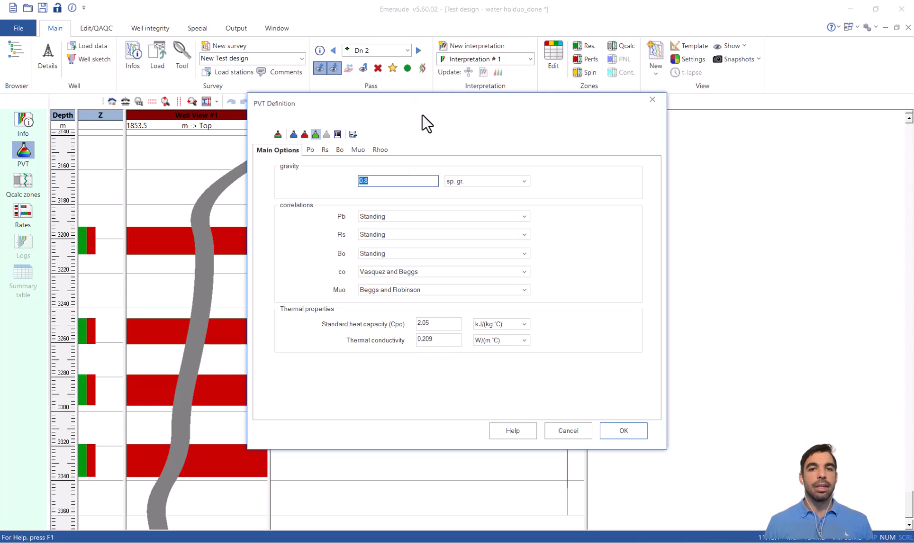
left_click_drag(421, 102, 416, 80)
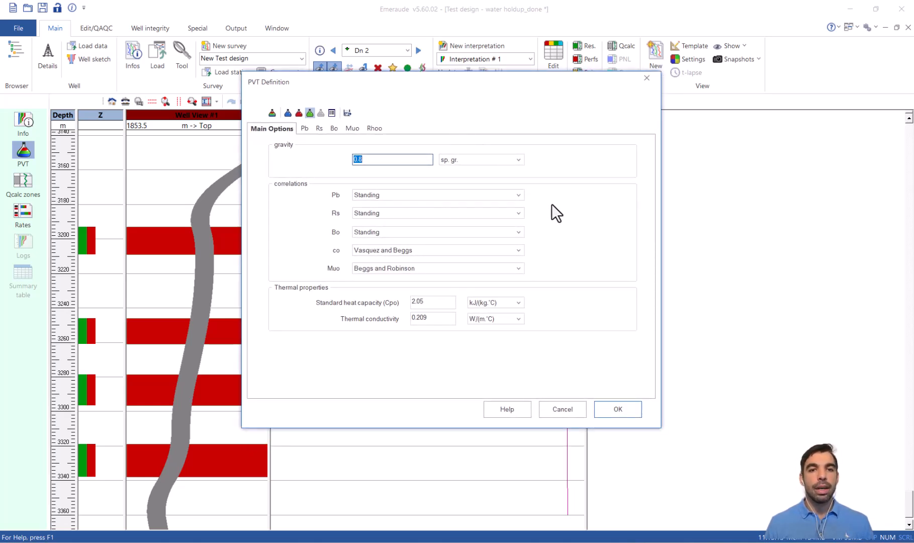
left_click(618, 410)
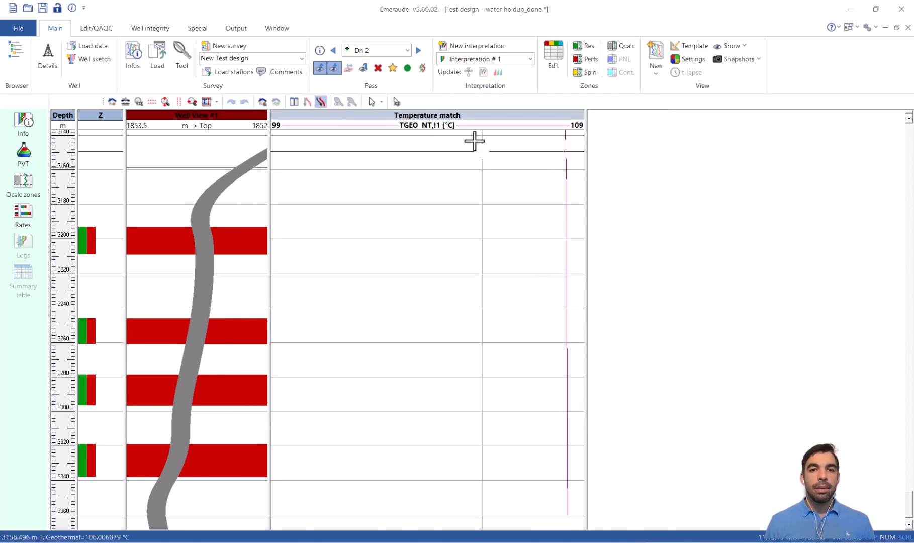
Step: Remove the Temperature match view from the plot and create QCalc zones at the top of the perforated intervals
left_click_drag(447, 115, 433, 7)
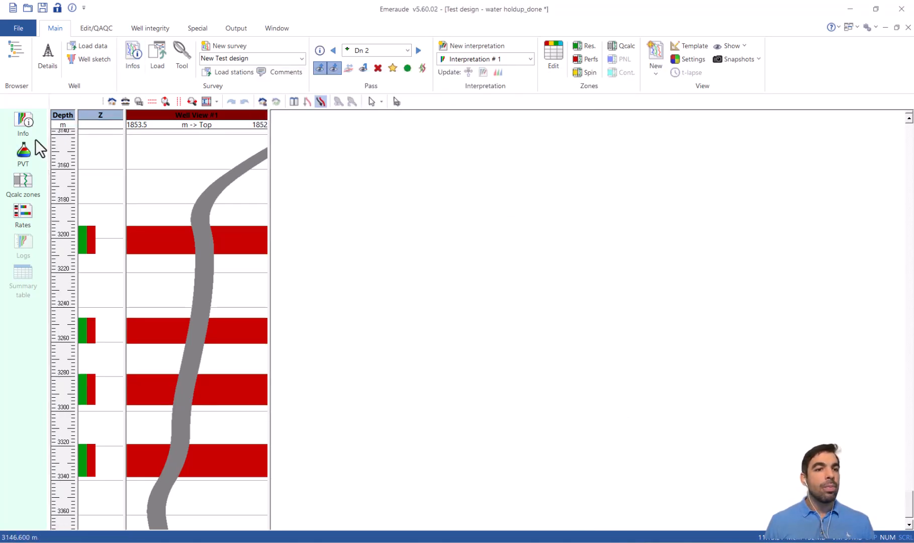
left_click(21, 187)
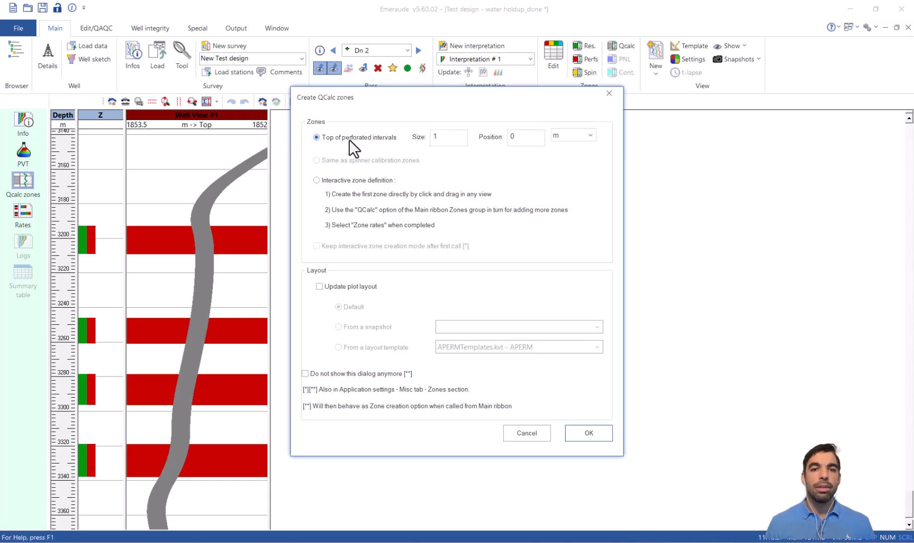
left_click(586, 428)
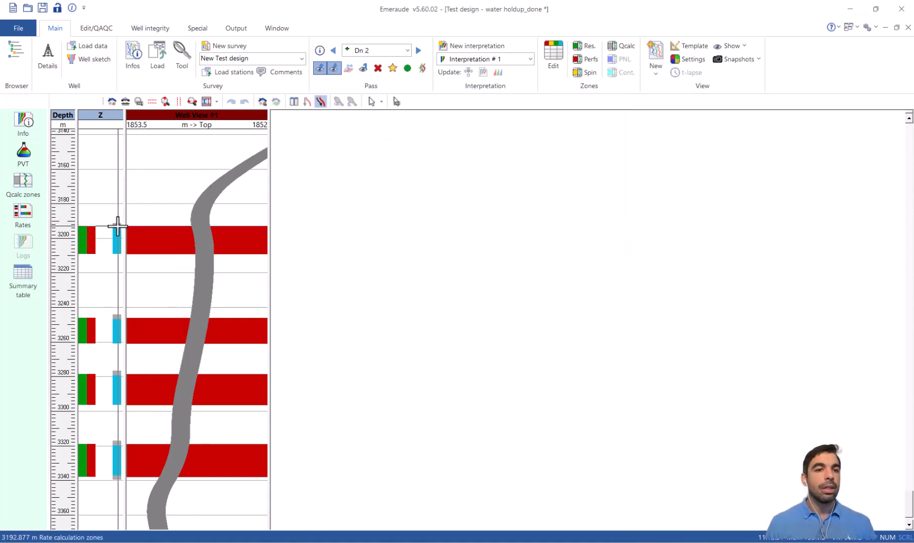
Step: Initialise all zone rates with the Water-Hydrocarbons(L) flow model and Brauner correlation, and check the water contributions of the inflow zones
left_click(22, 212)
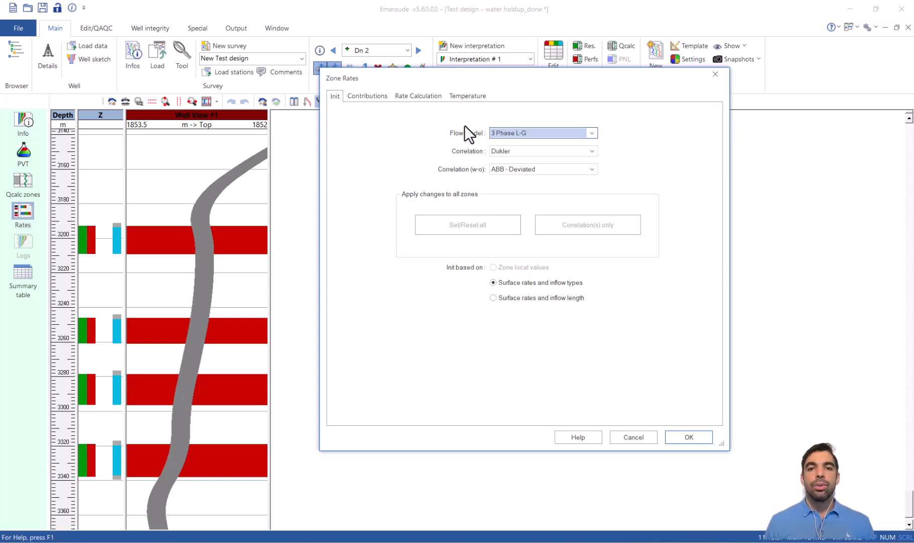
left_click(529, 132)
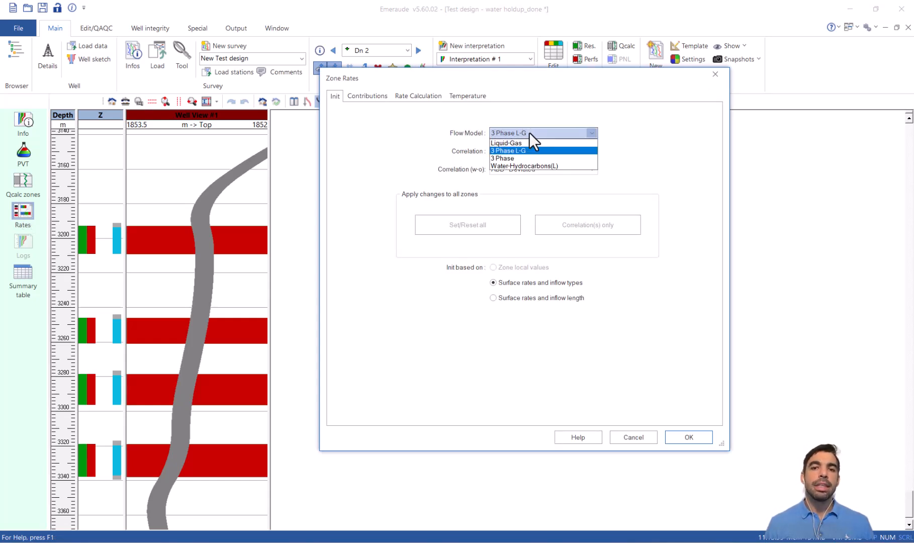
left_click(529, 165)
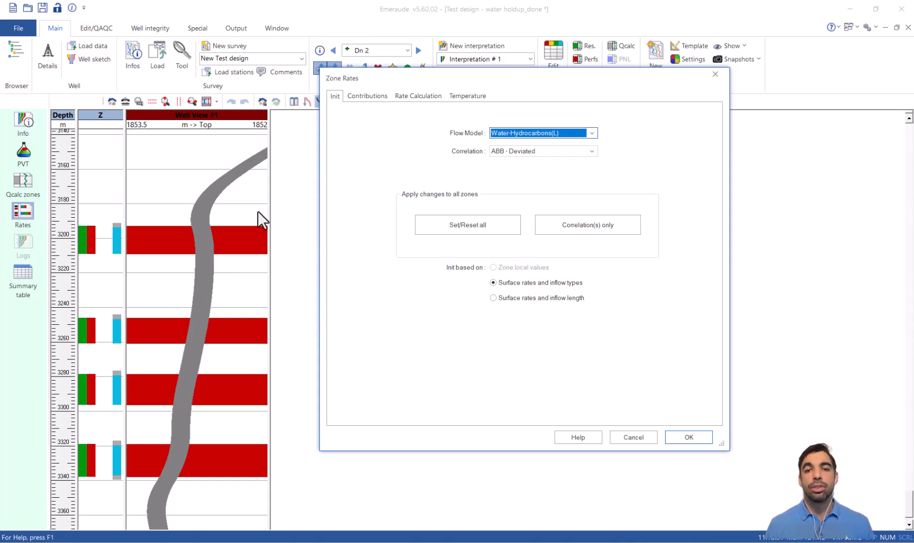
left_click(523, 153)
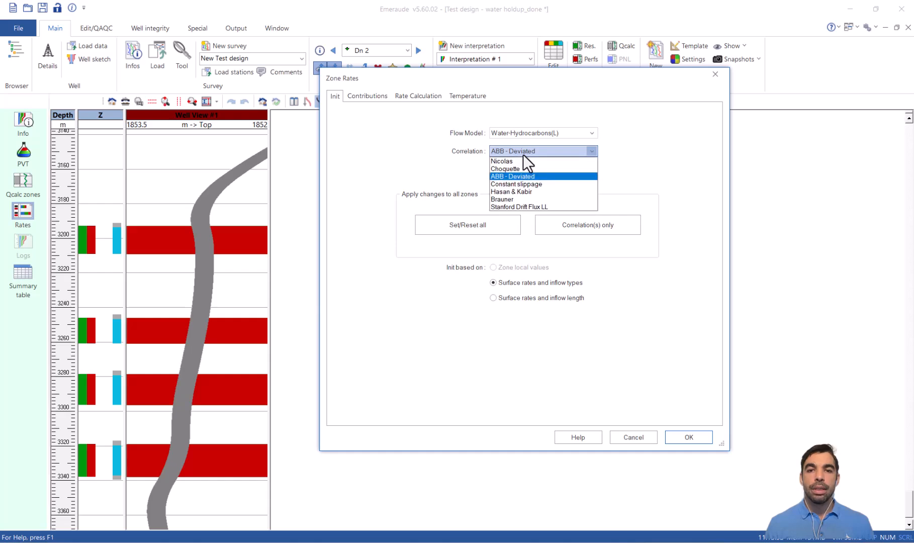
left_click(523, 200)
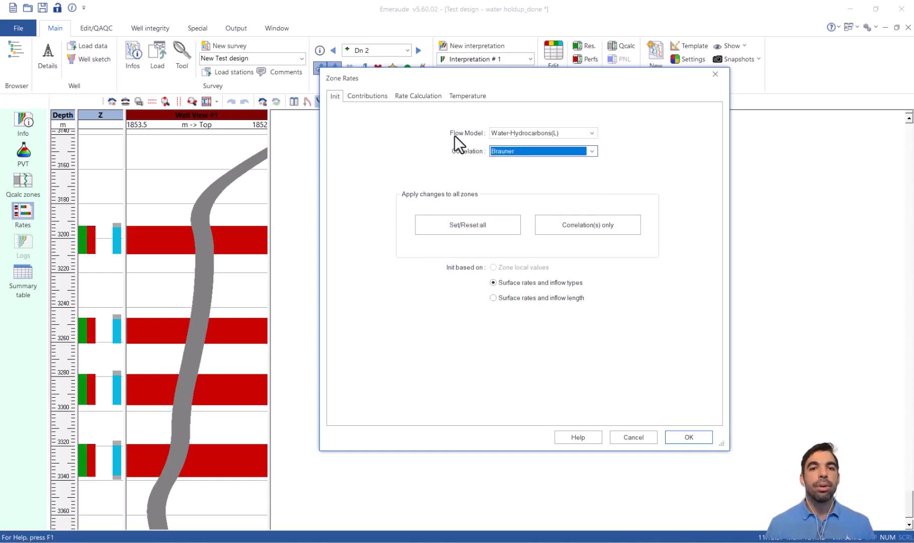
left_click(366, 99)
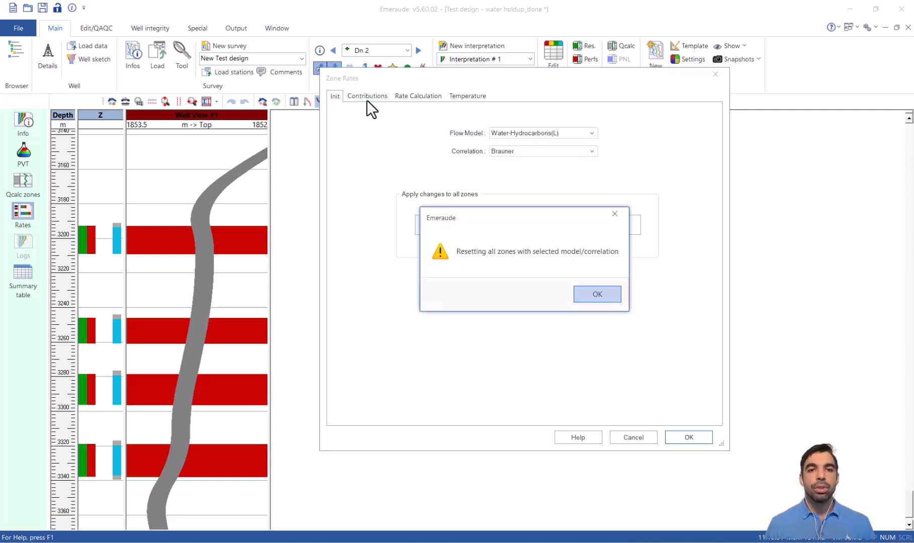
left_click(597, 289)
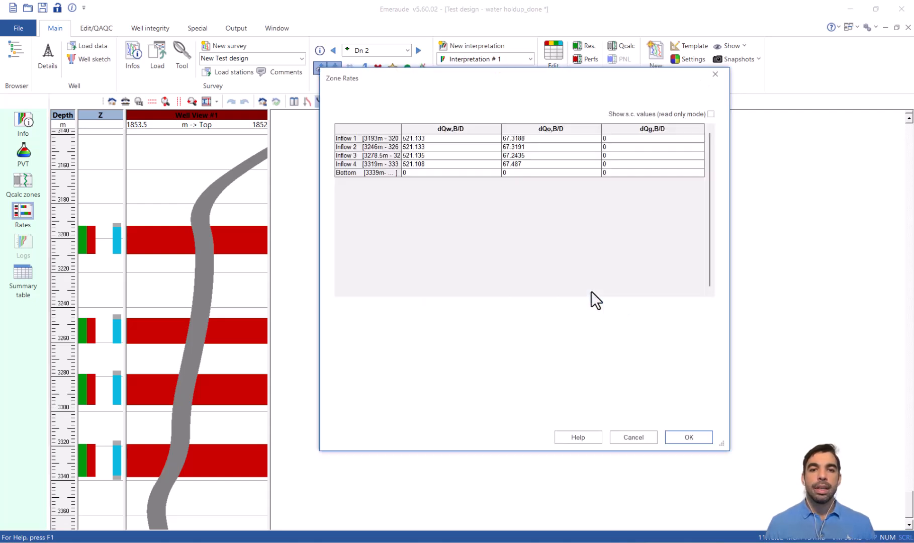
left_click(462, 138)
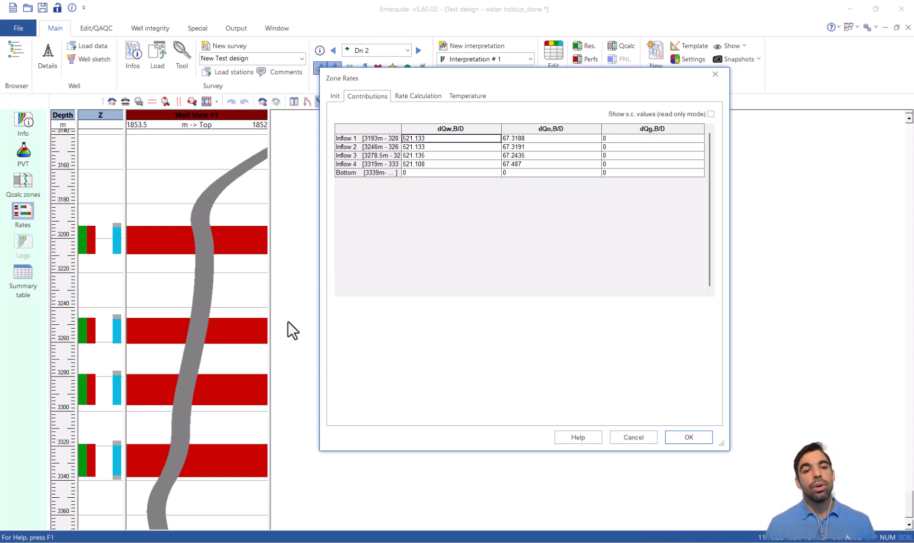
left_click(457, 165)
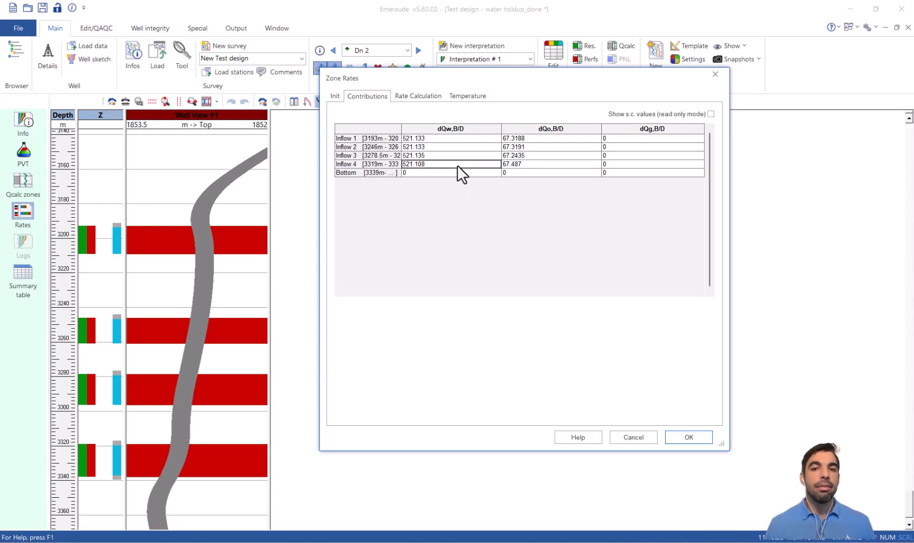
left_click(435, 138)
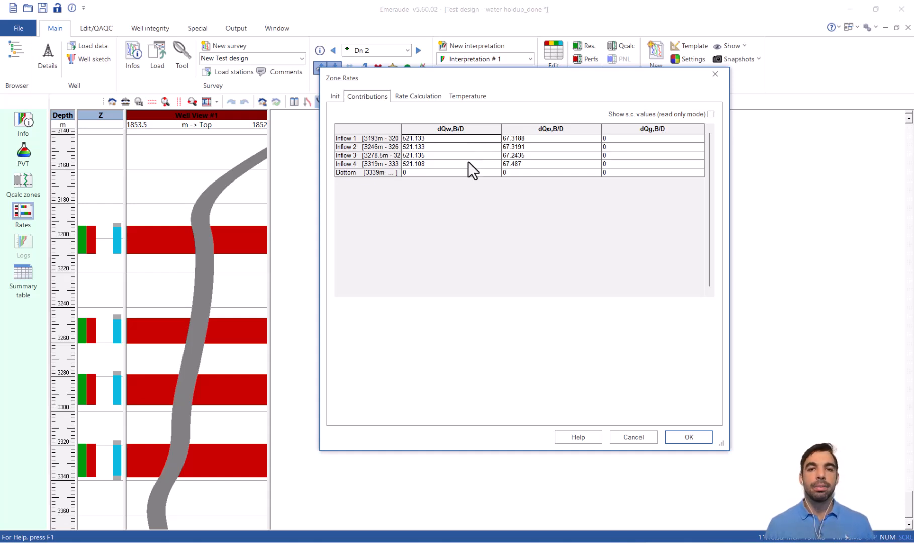
Step: Force stratified flow in the rate calculation, apply it to all zones and accept the zone rates
left_click(423, 107)
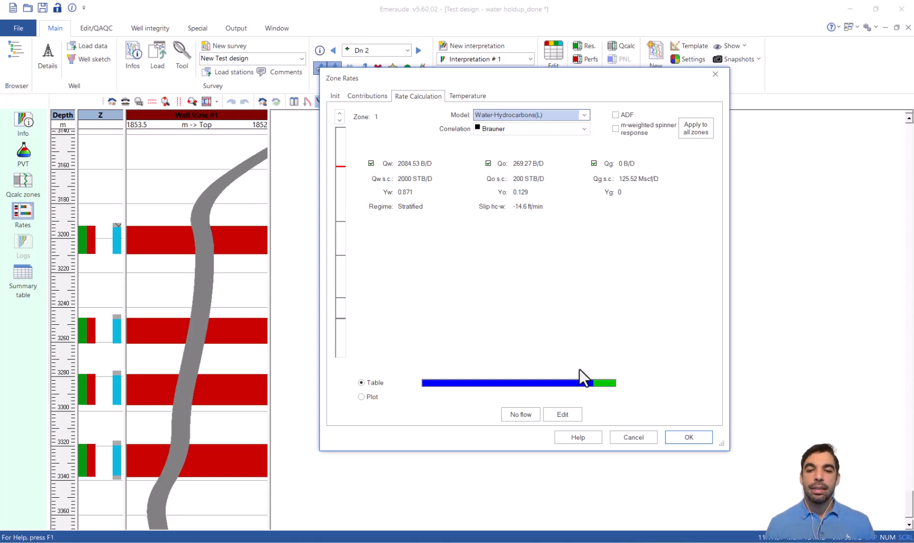
left_click(561, 415)
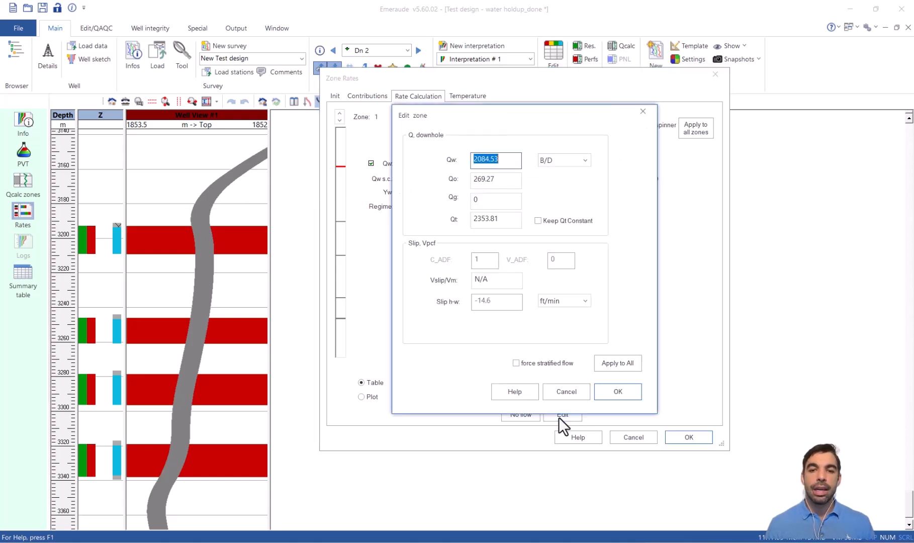
left_click(539, 363)
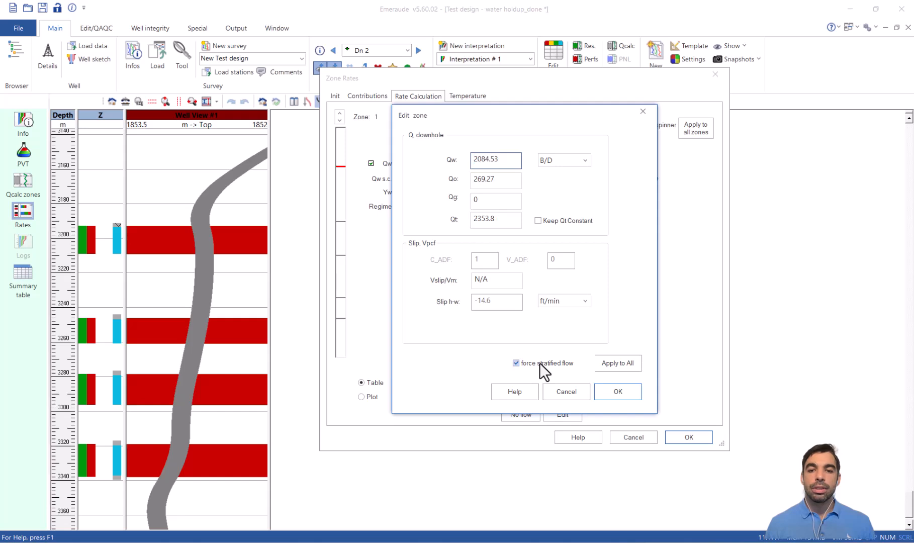
left_click(609, 364)
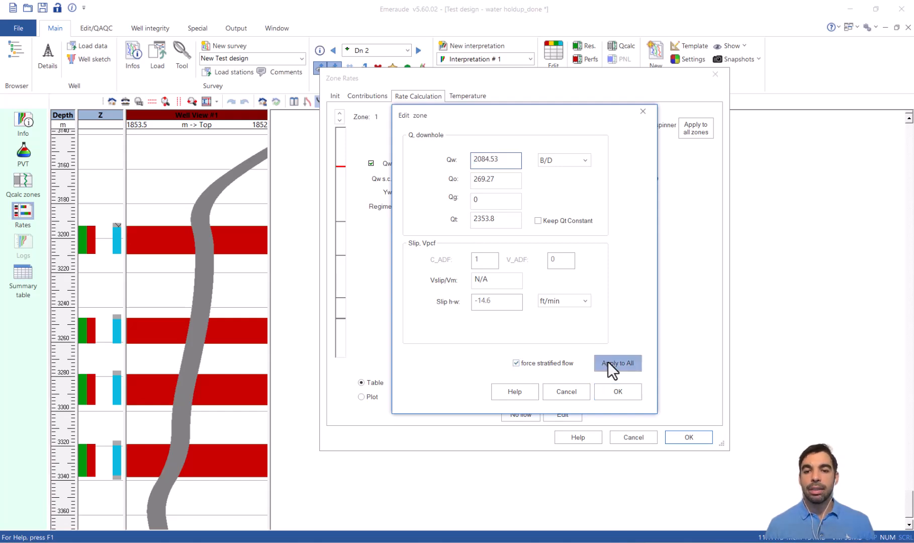
left_click(631, 393)
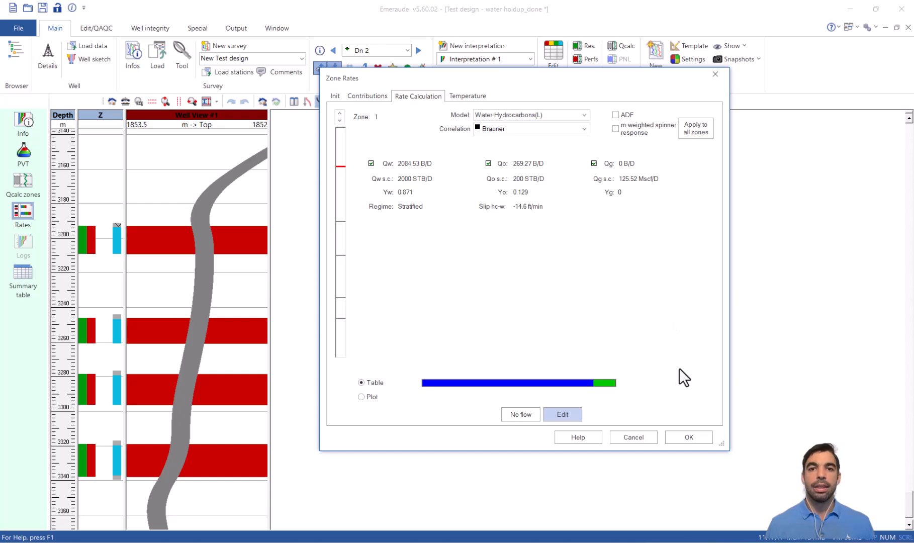
left_click(689, 437)
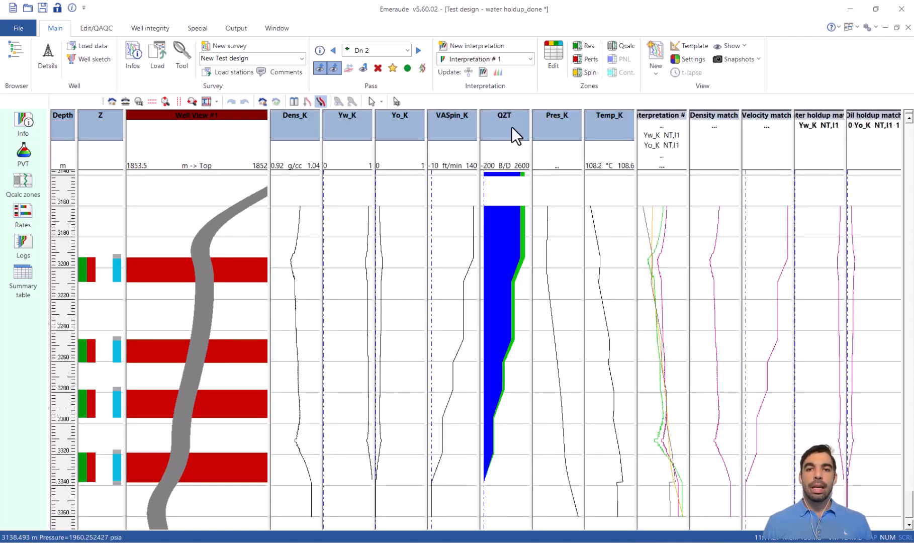
Step: Place the QZT view directly after Well View #1 and hide all views from Density (Dens_K) through Oil holdup match
left_click_drag(511, 128, 270, 122)
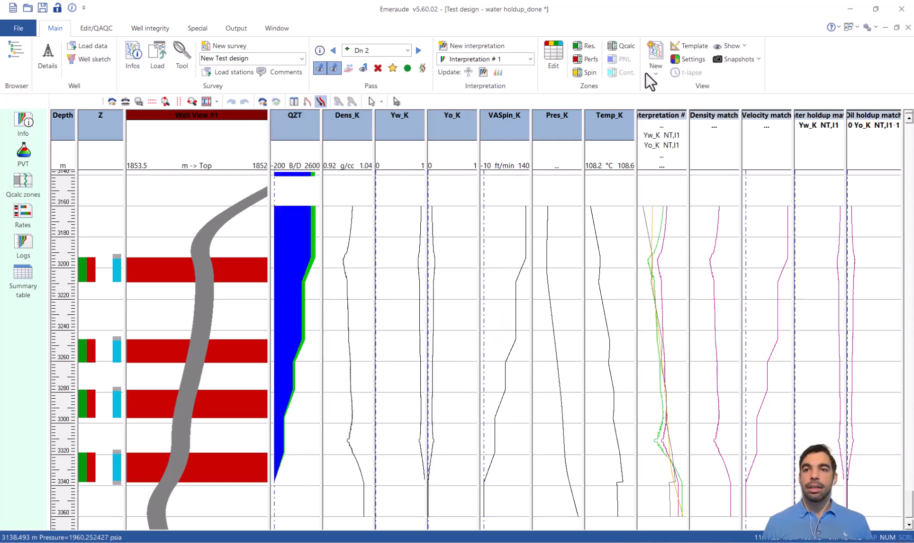
left_click(731, 46)
left_click(301, 171)
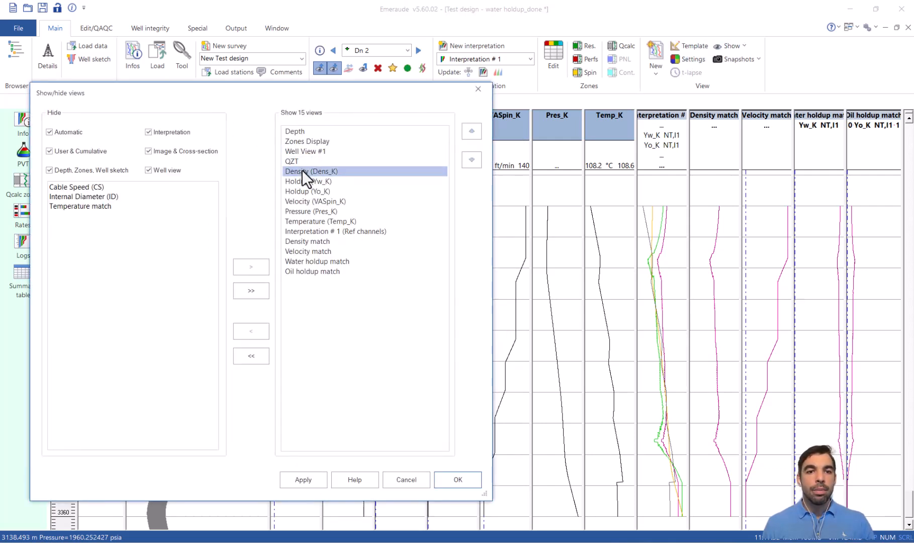
left_click(324, 272, "shift")
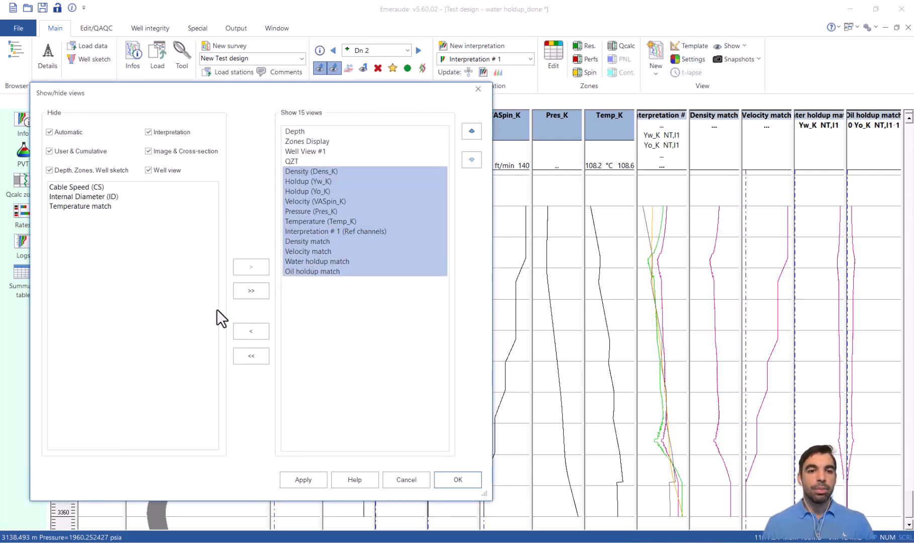
left_click(256, 328)
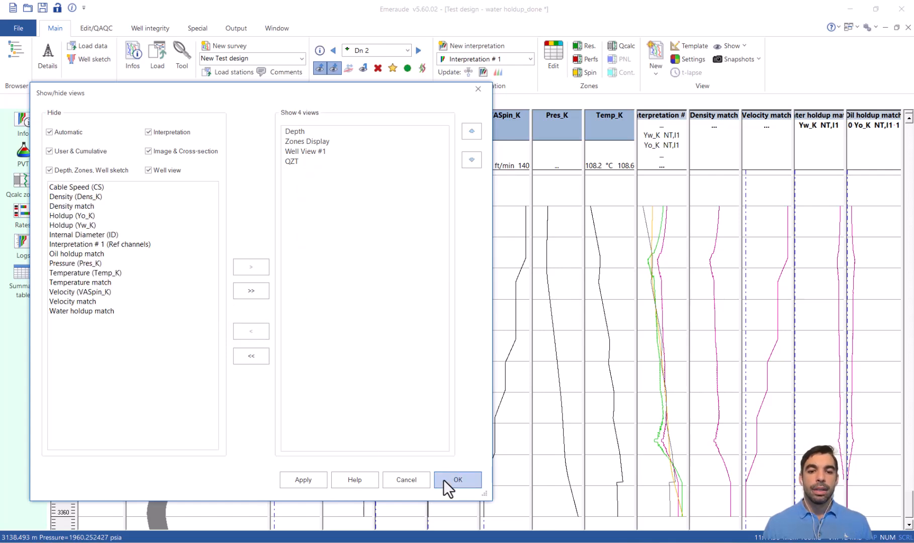
left_click(443, 480)
Step: Adjust the widths of the QZT view and Well View #1 on the plot
left_click(333, 68)
left_click_drag(903, 174, 422, 183)
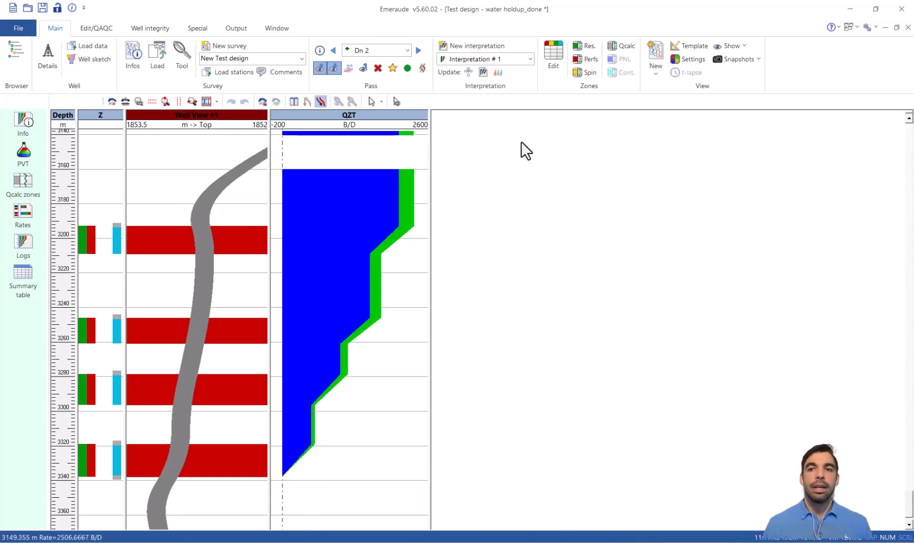
left_click_drag(270, 135, 295, 135)
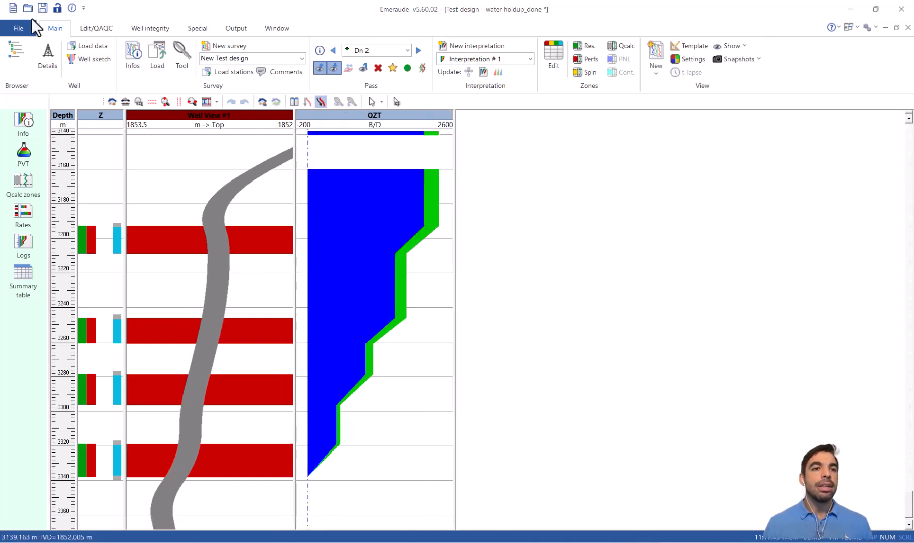
Step: Display Water holdup (Yw_K) and Oil holdup (Yo_K) from the Test design survey's Interpretation # 1 inputs in Well View #1, and widen that view
left_click(19, 50)
left_click(244, 133)
left_click_drag(354, 66, 573, 59)
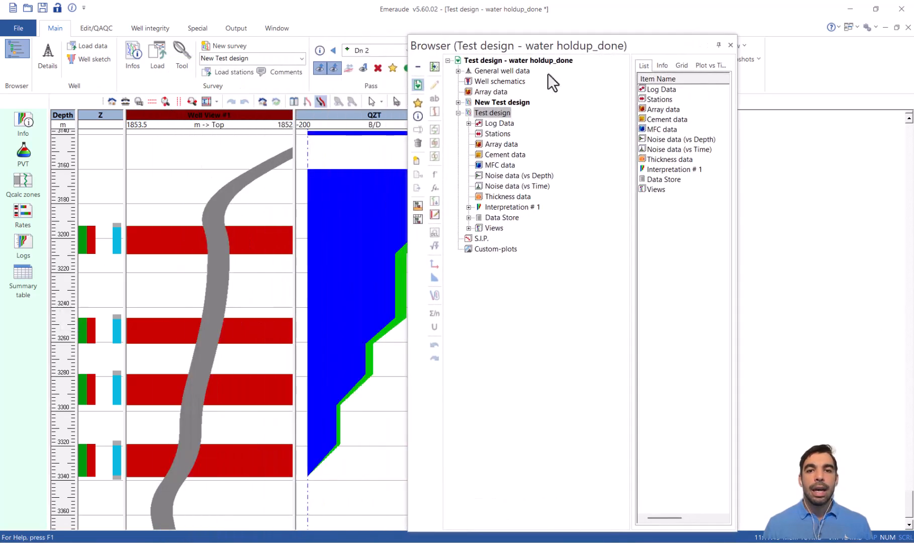
left_click(468, 207)
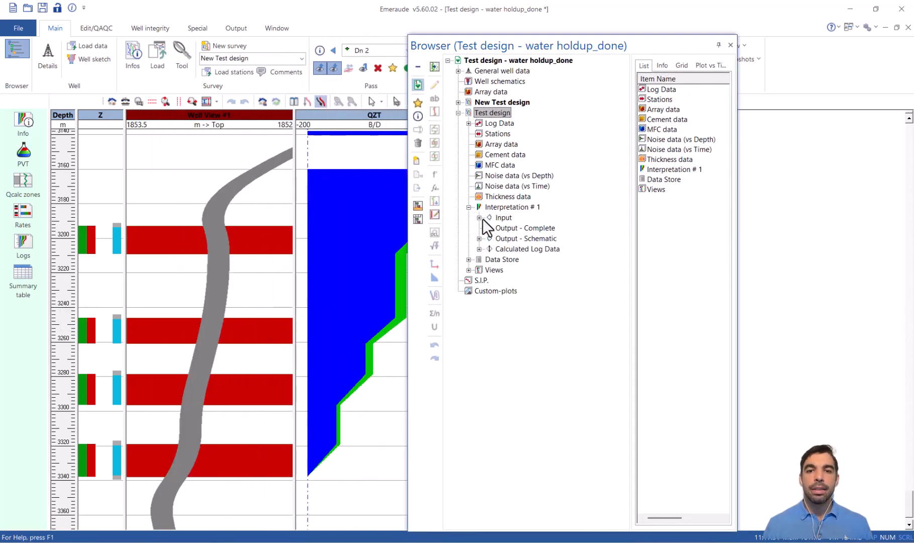
left_click(478, 218)
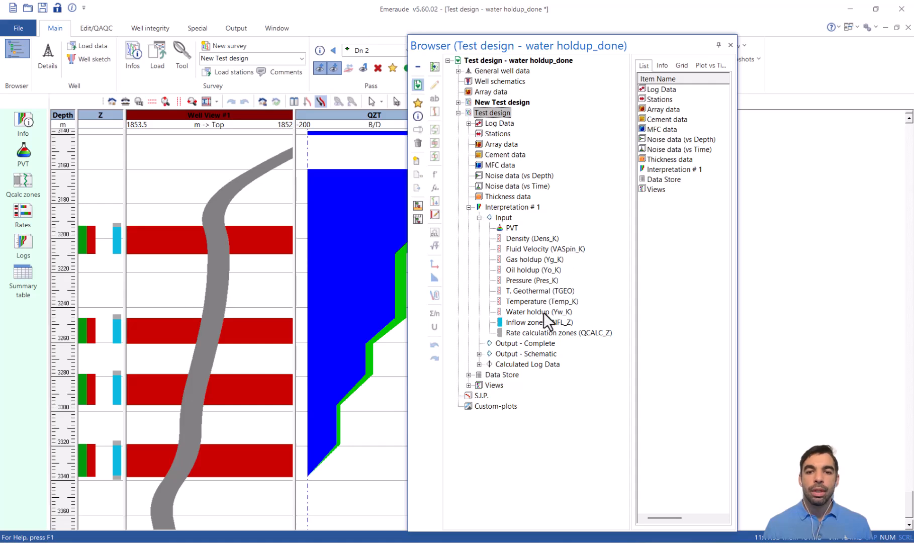
left_click_drag(543, 313, 207, 321)
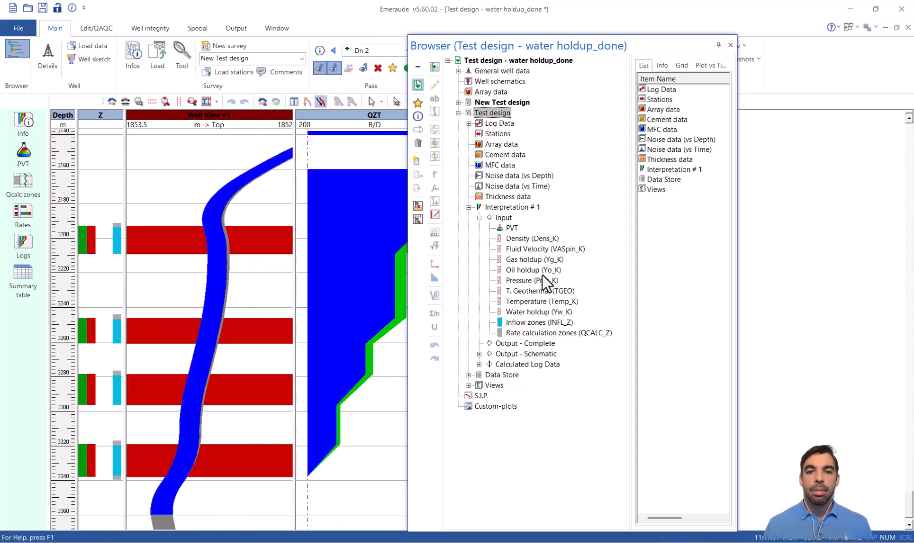
left_click_drag(532, 270, 221, 251)
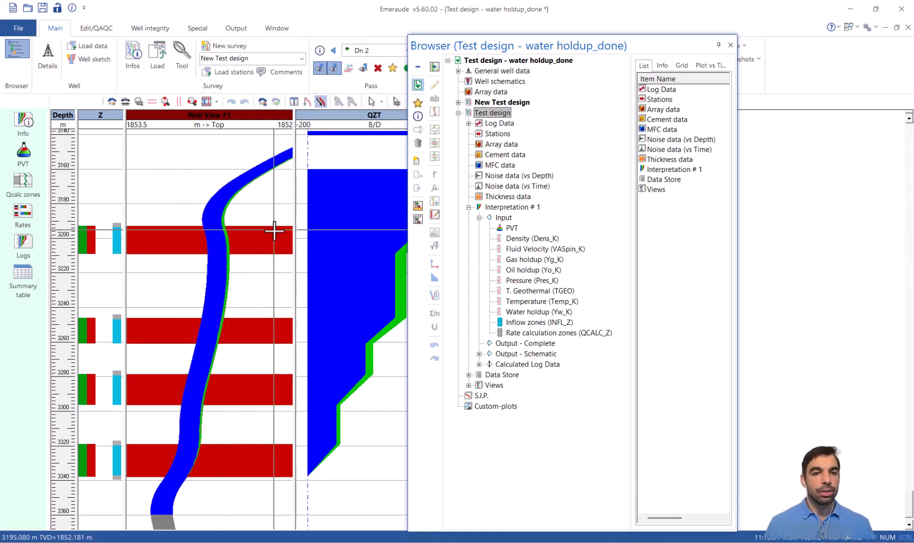
left_click_drag(290, 234, 307, 236)
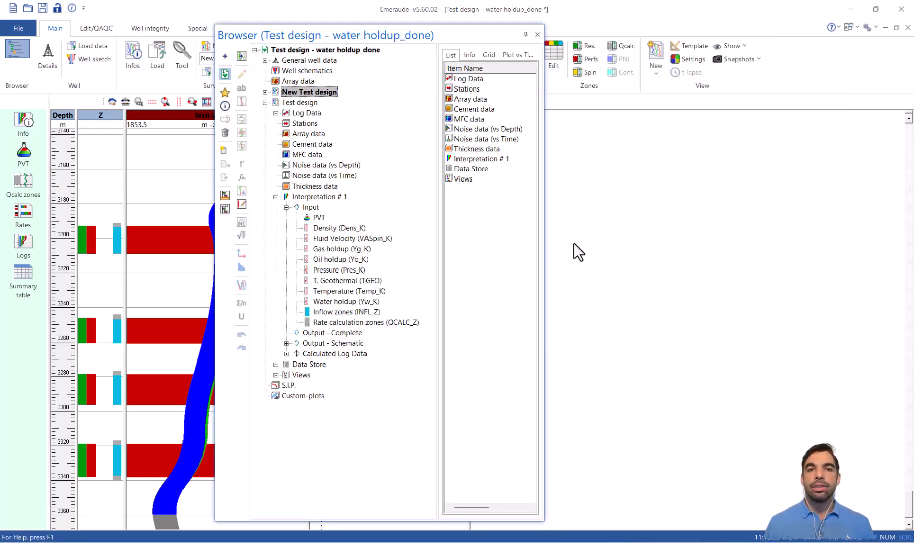
Step: Create Well View #2 with deviation set to None and display Water holdup (Yw_K) and Oil holdup (Yo_K) in it
left_click(656, 73)
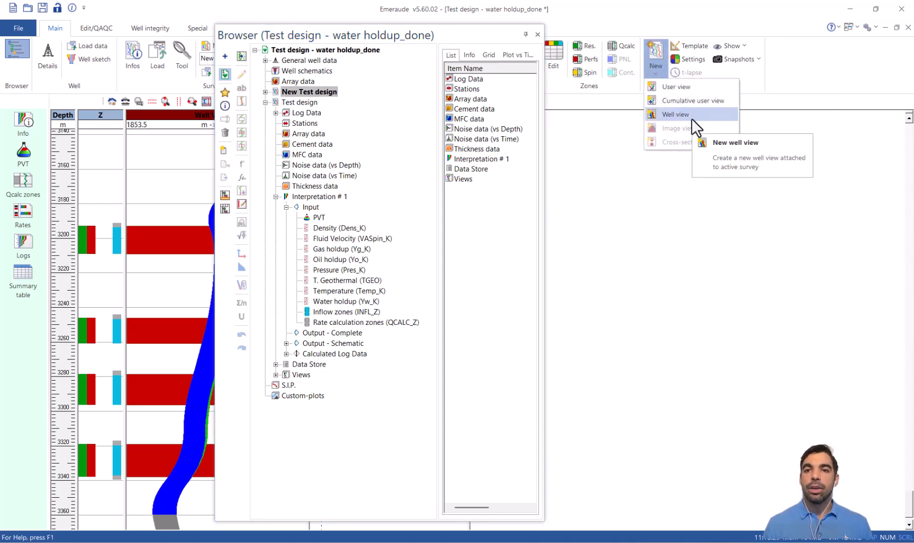
left_click(692, 120)
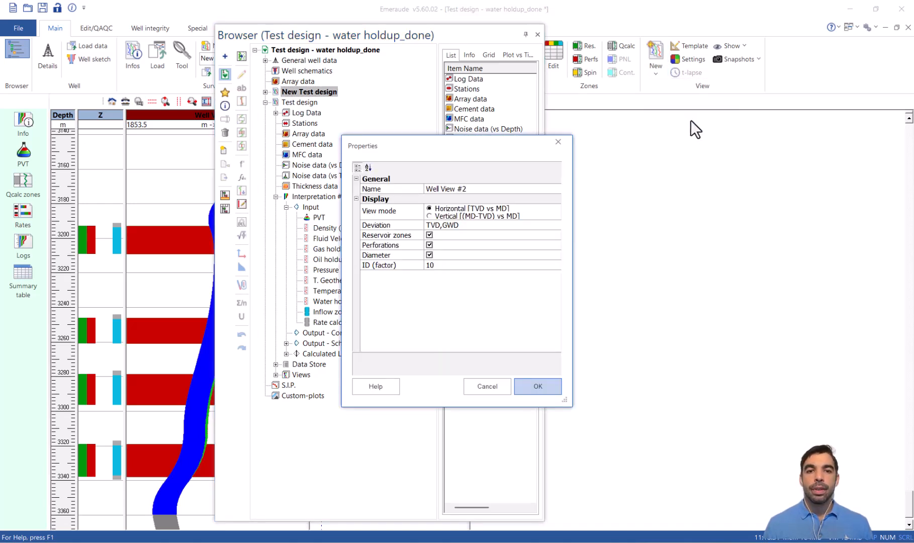
left_click(465, 227)
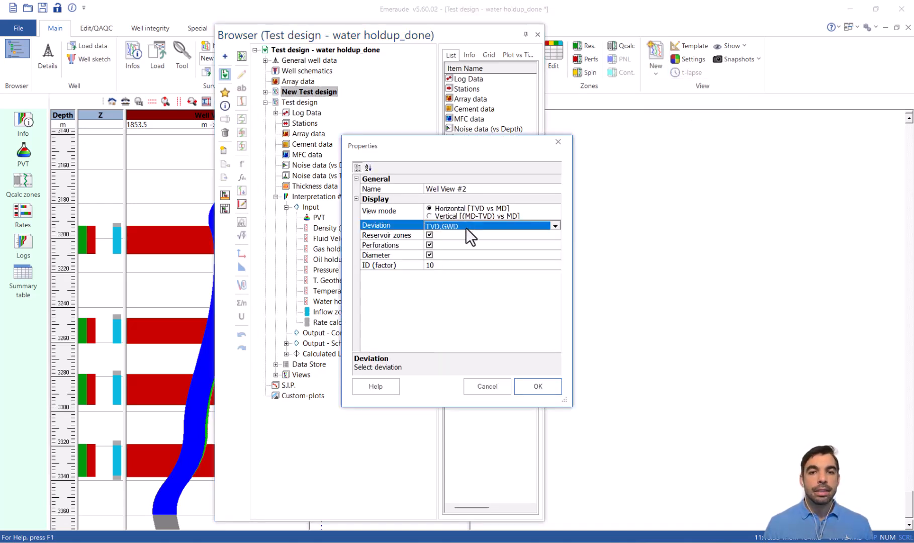
left_click(500, 228)
left_click(493, 237)
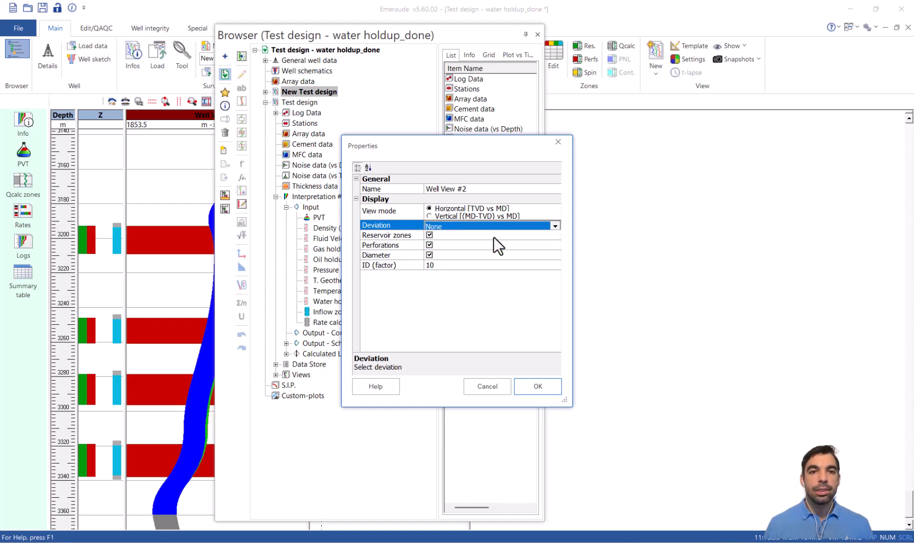
left_click(548, 387)
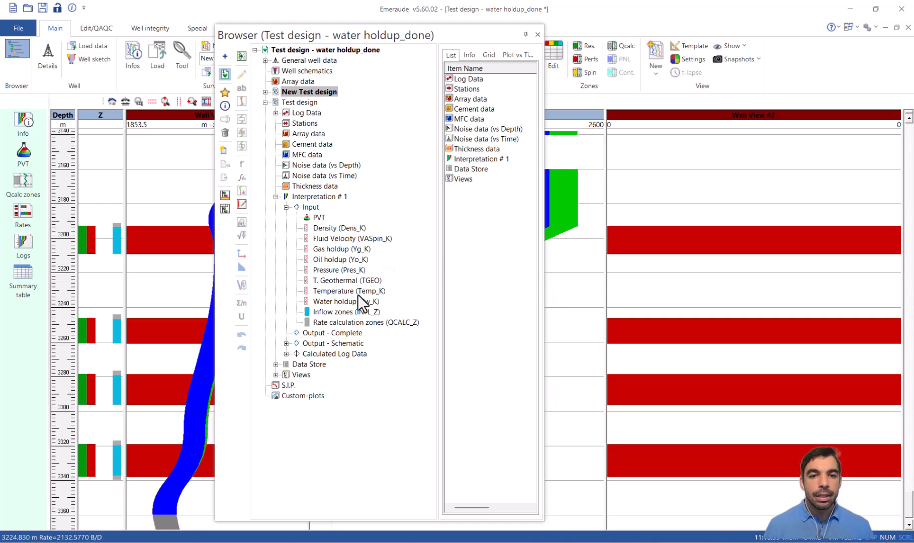
left_click_drag(357, 300, 732, 257)
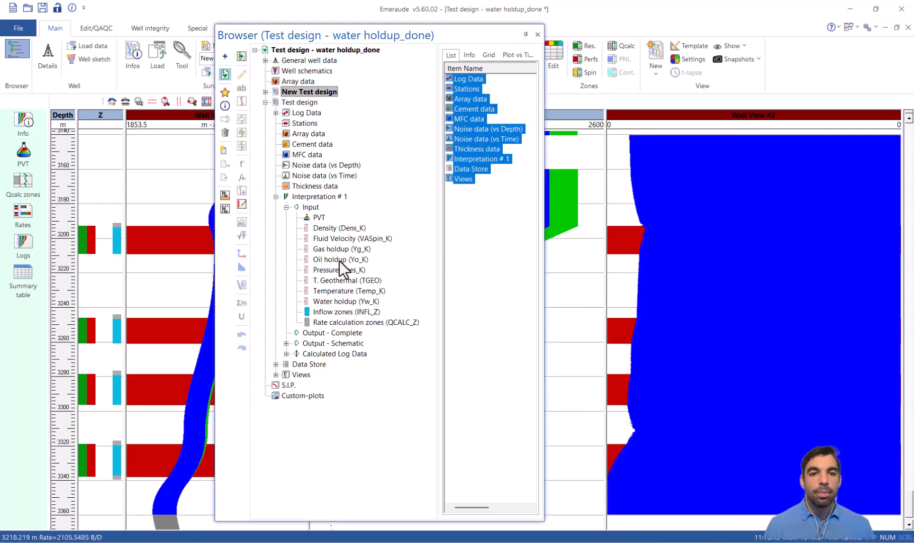
left_click_drag(341, 260, 689, 241)
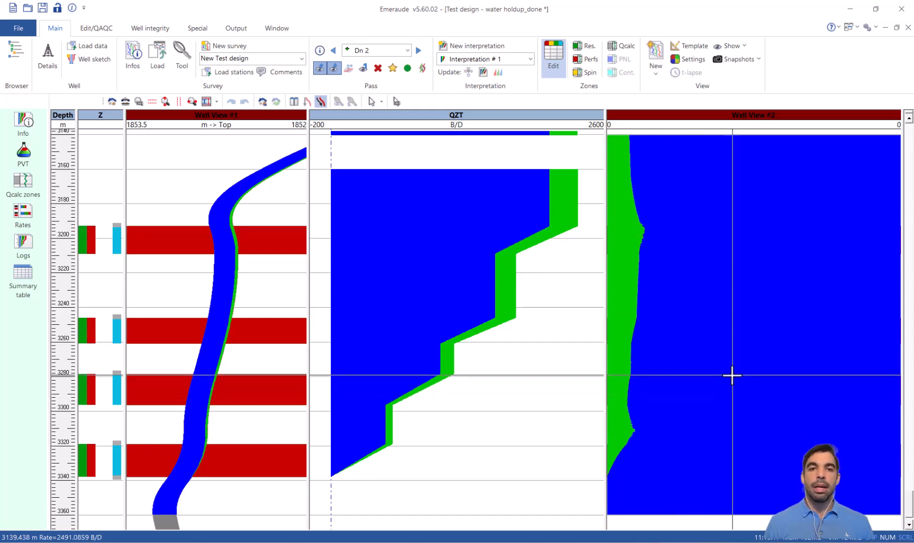
key("alt+Tab")
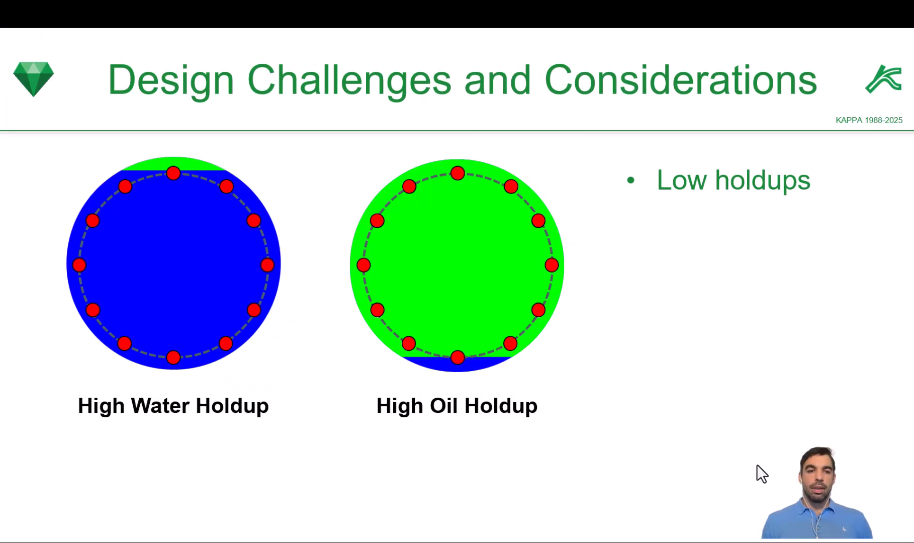
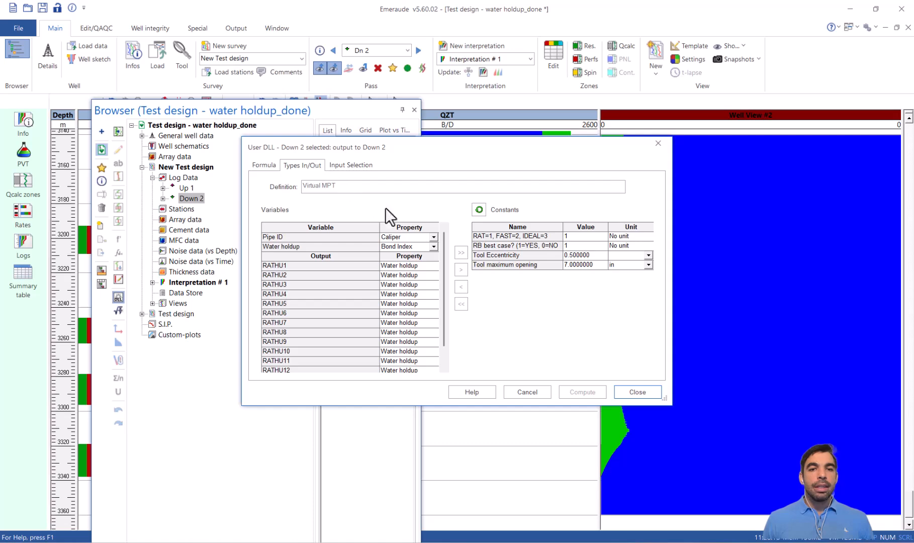
Step: In the Virtual MPT types, assign Internal Diameter to Pipe ID and Water holdup to Water holdup, and set Tool maximum opening to 3.5 in
left_click(432, 237)
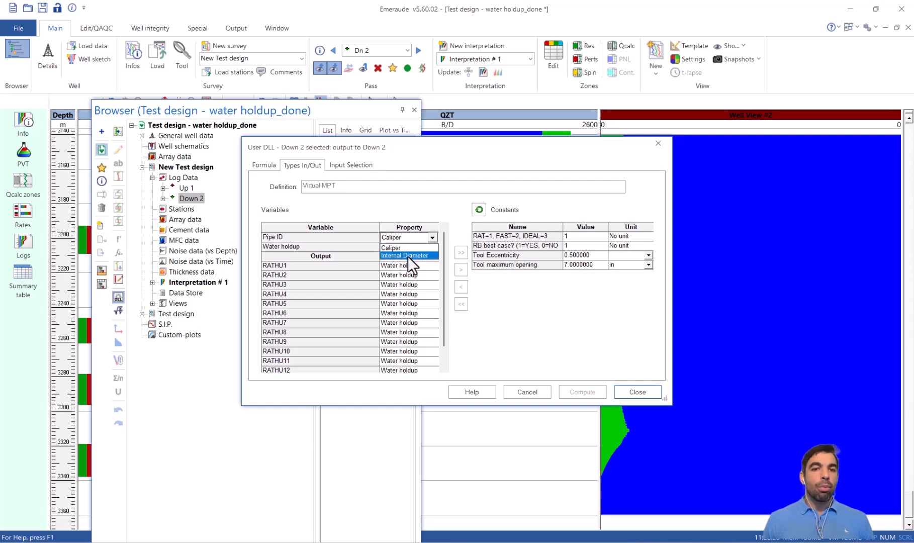
left_click(408, 256)
left_click(411, 247)
key("w")
key("Return")
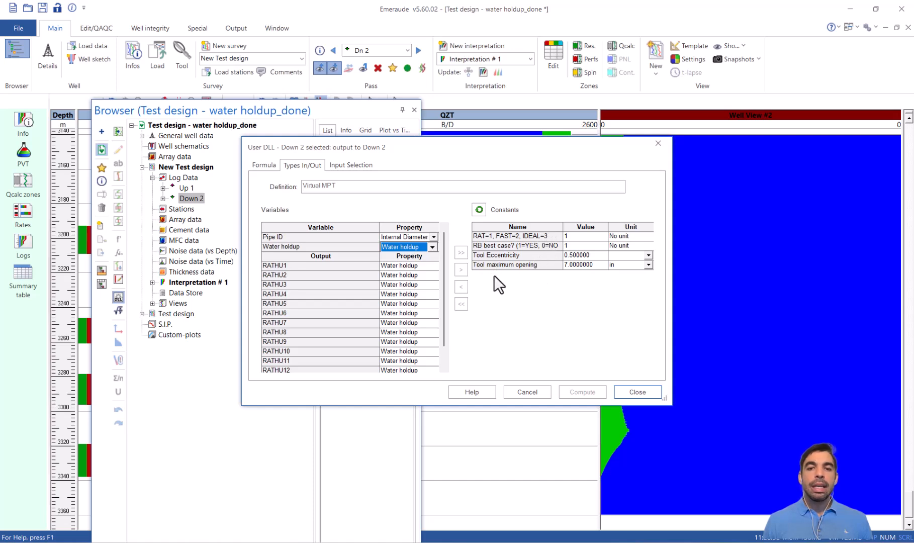
left_click(598, 267)
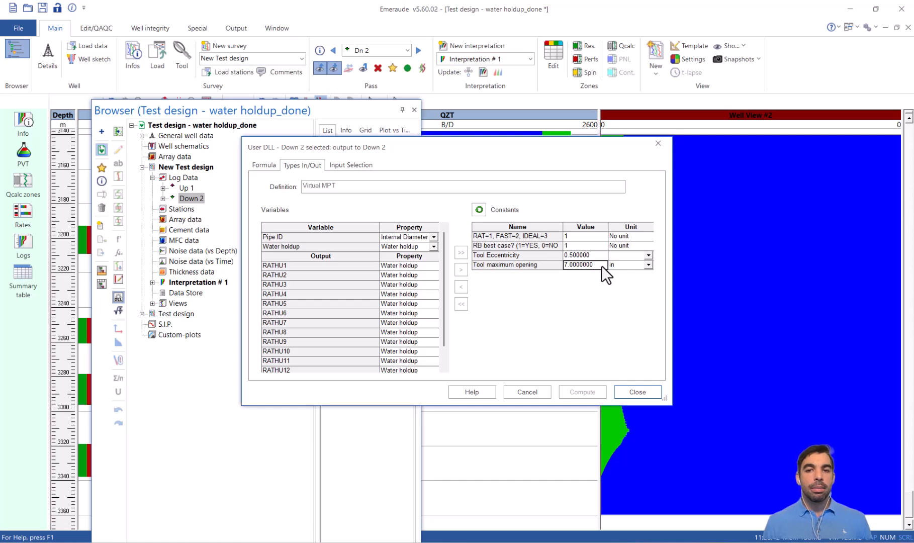
type("3.5")
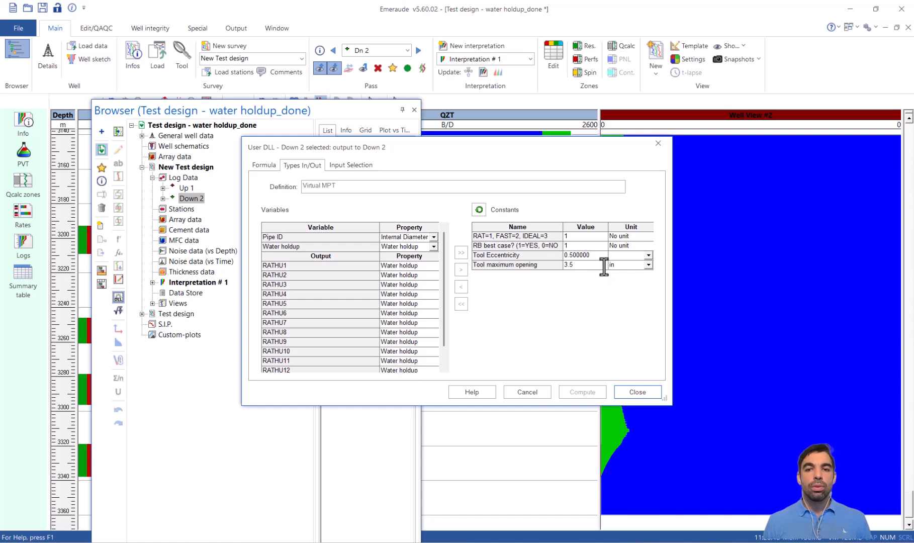
Step: Compute the Virtual MPT outputs using Int. Diam. (ID) and the New Test design's Down 2 Water holdup (Yw_K) as inputs, and close the browser
left_click(355, 168)
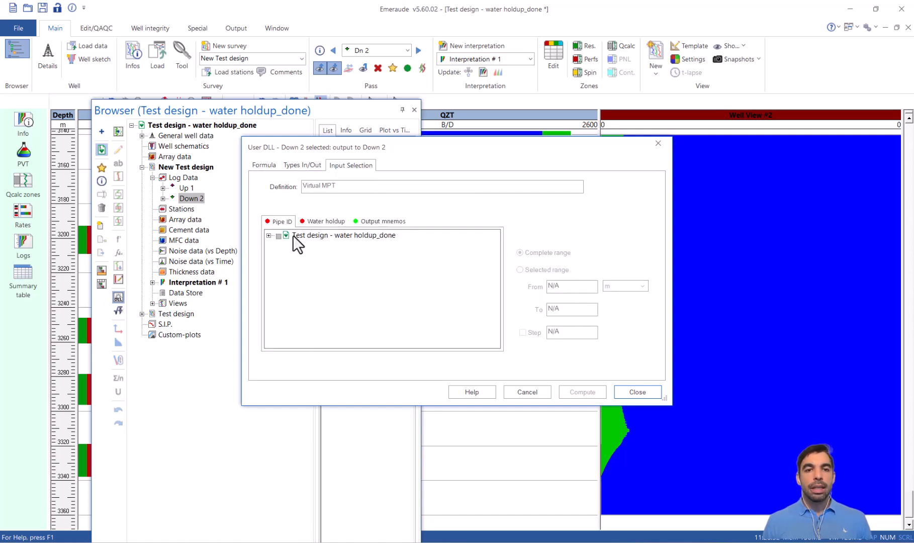
left_click(268, 235)
left_click(279, 246)
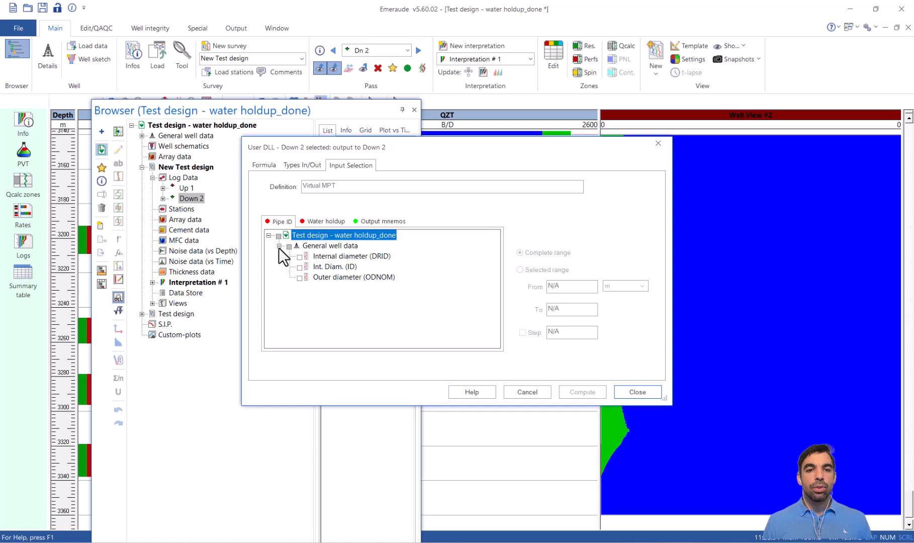
left_click(296, 266)
left_click(315, 221)
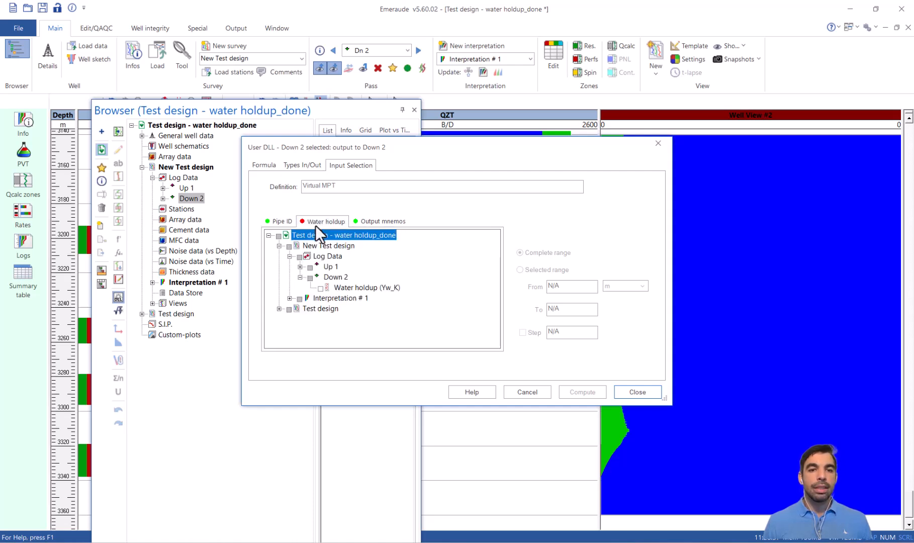
left_click(320, 289)
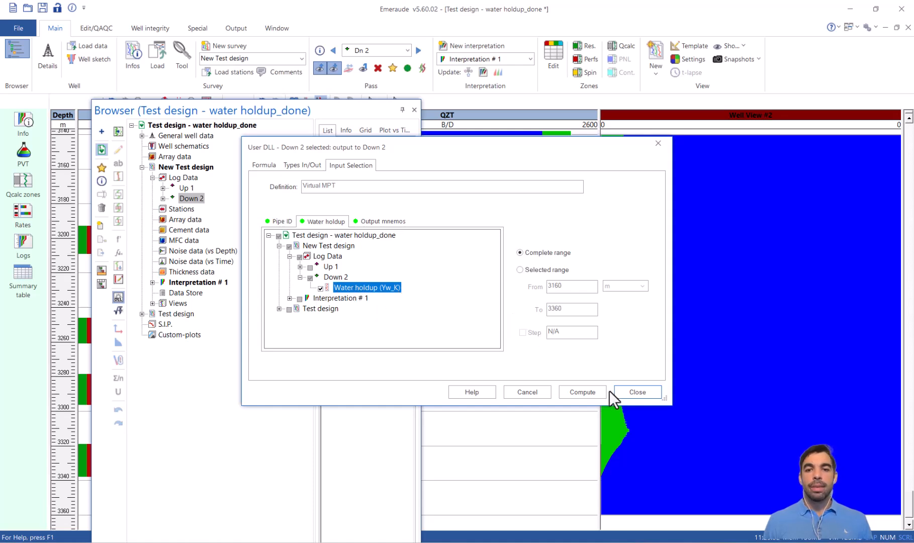
left_click(578, 391)
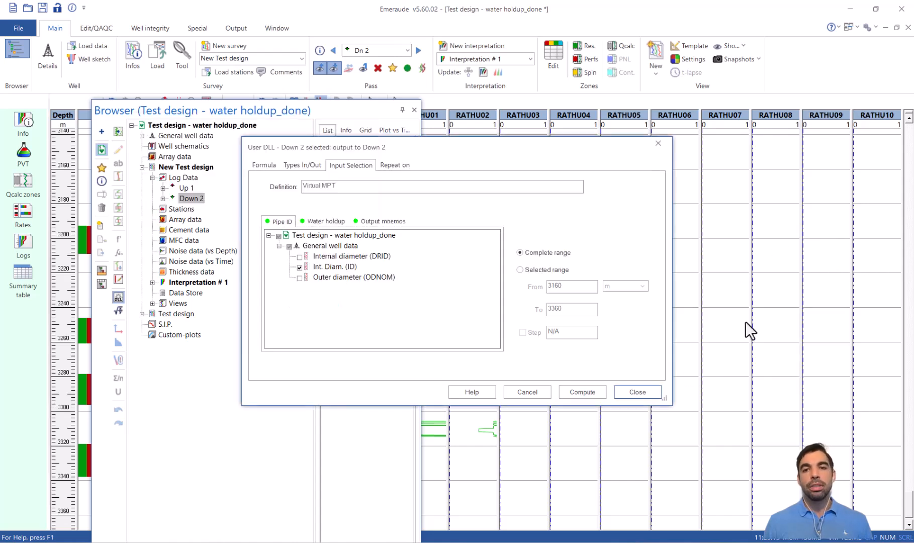
left_click(658, 145)
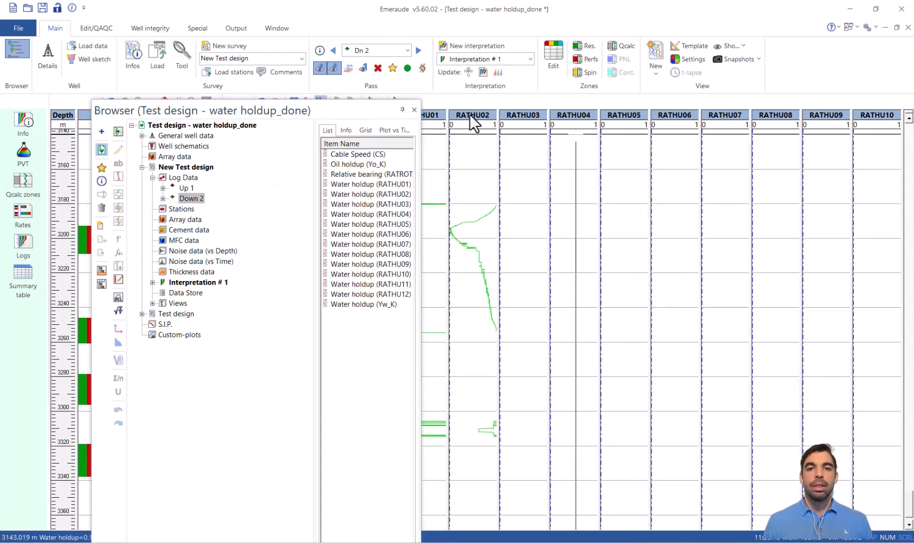
left_click(414, 110)
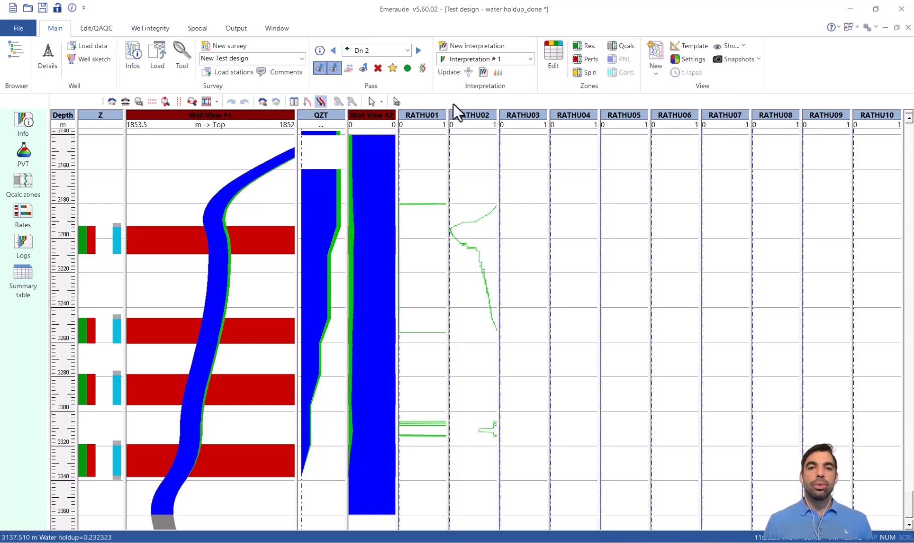
Step: Hide the ten holdup views from RATHU01 through RATHU10
left_click(729, 46)
left_click(317, 180)
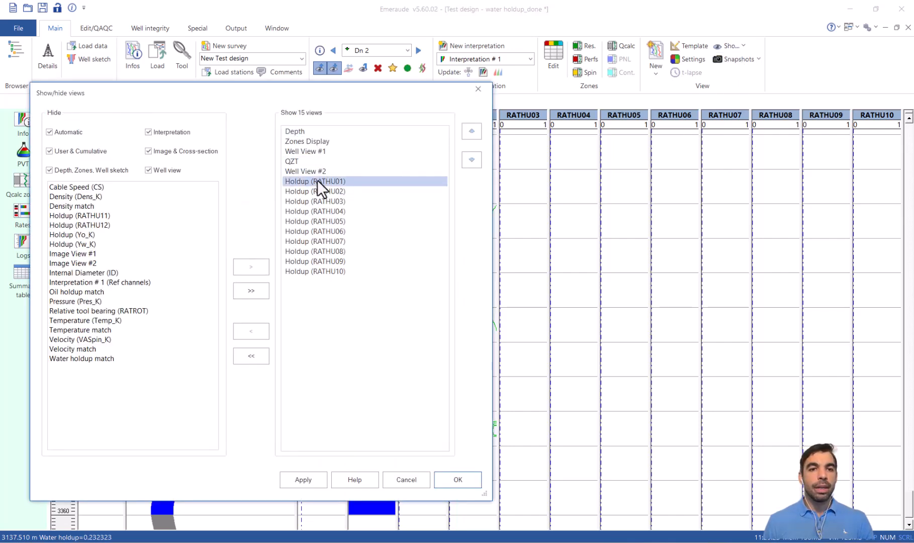
left_click(329, 270, "ctrl")
left_click(328, 272, "shift")
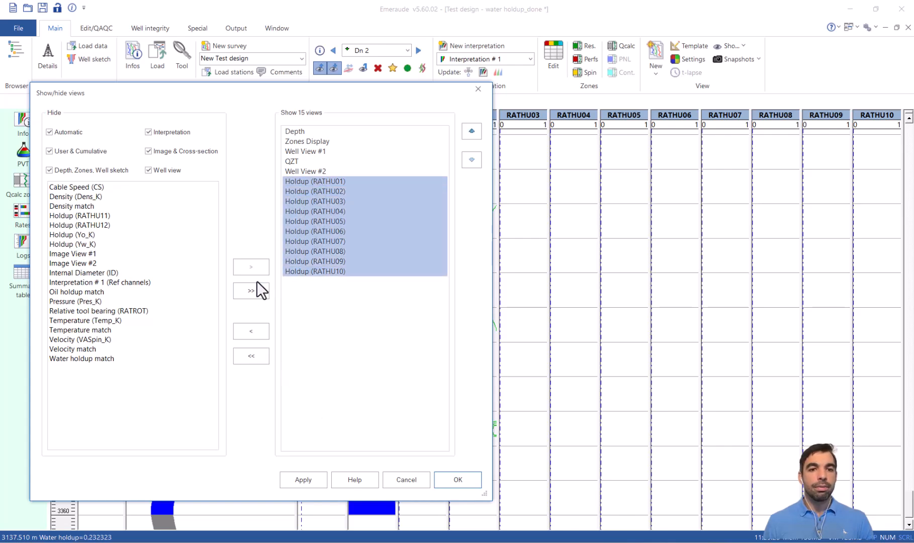
left_click(258, 331)
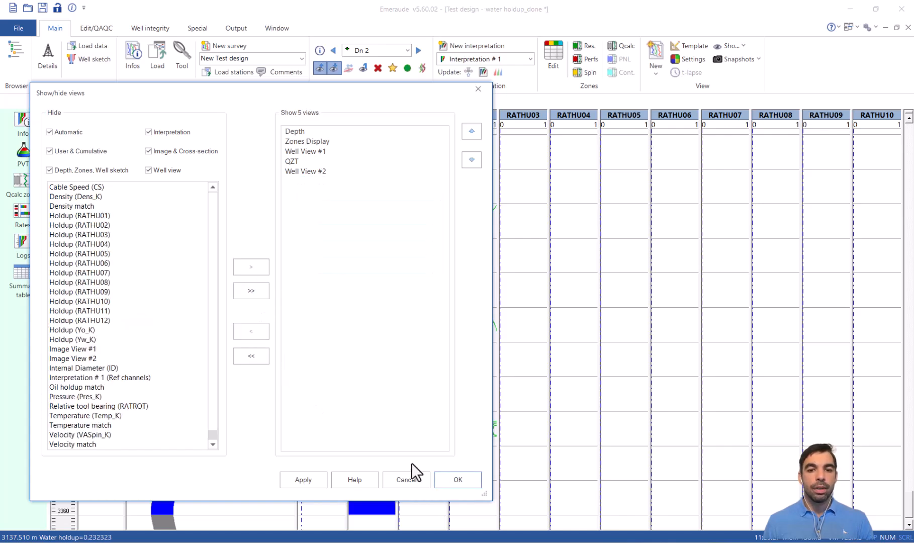
left_click(438, 486)
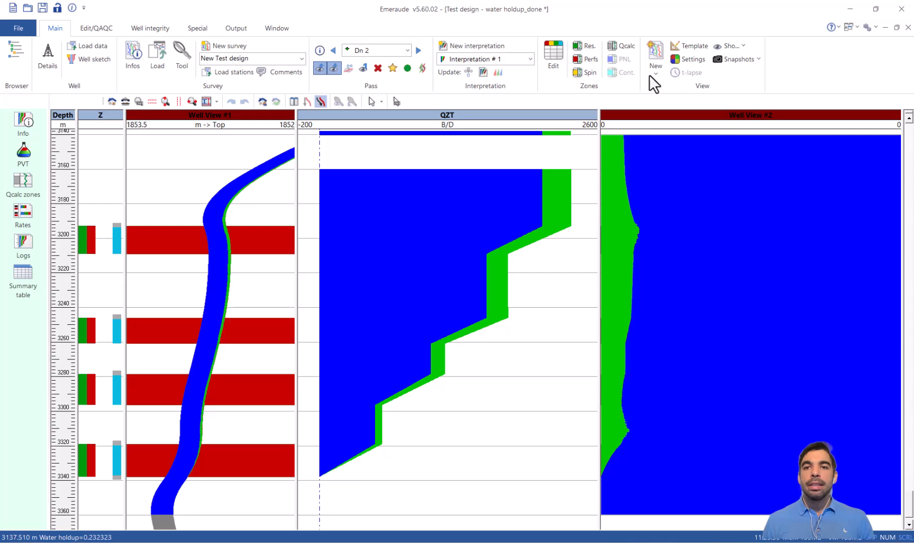
Step: Create a RAT - Holdup image view for down pass 2 with the Green-Blue colour scale and place it directly after Well View #1
left_click(654, 75)
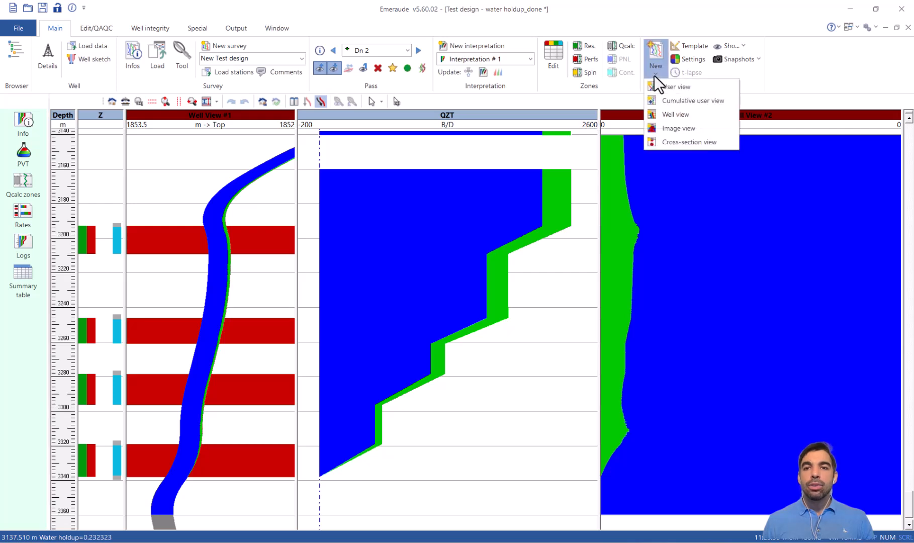
left_click(695, 129)
left_click(433, 93)
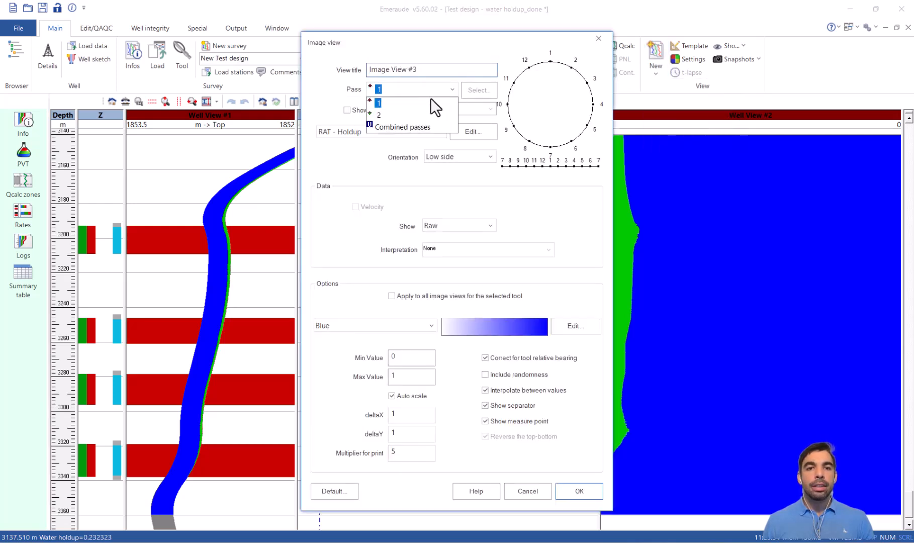
left_click(425, 115)
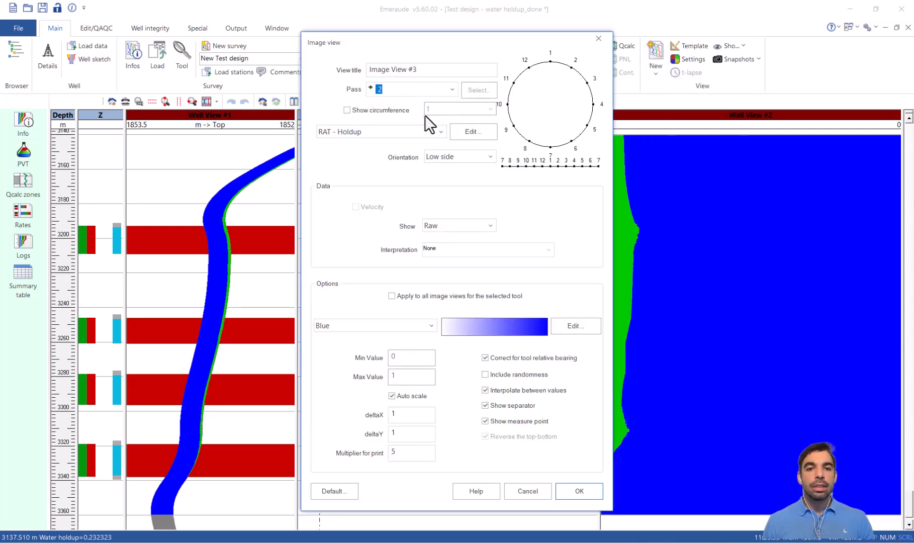
left_click(385, 328)
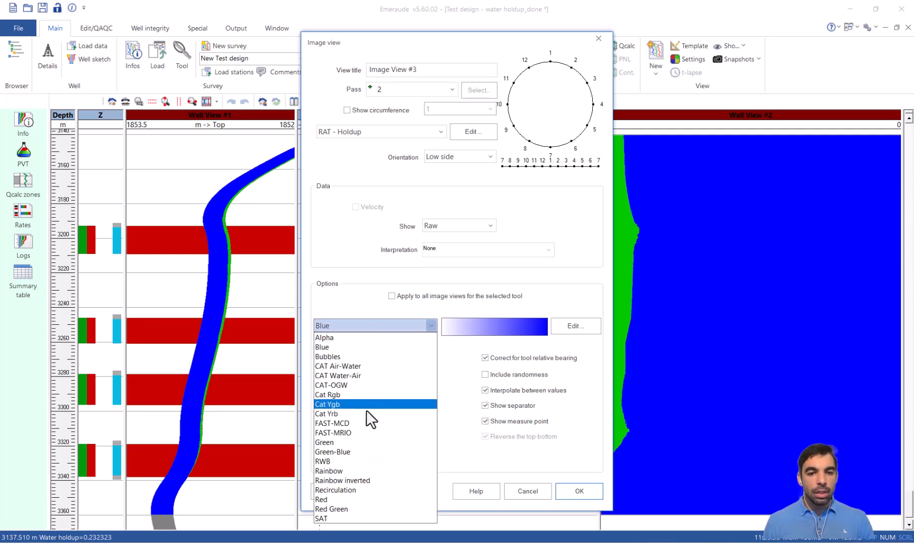
left_click(356, 452)
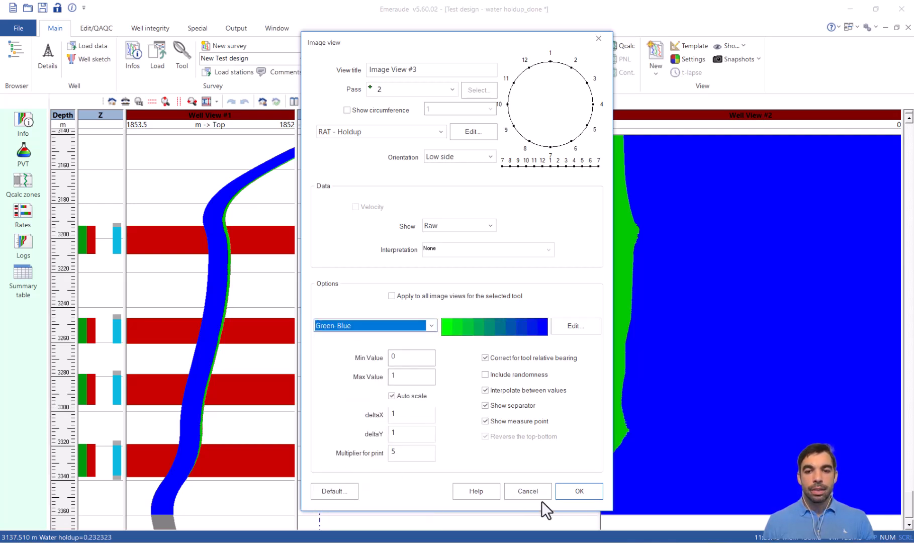
left_click(589, 493)
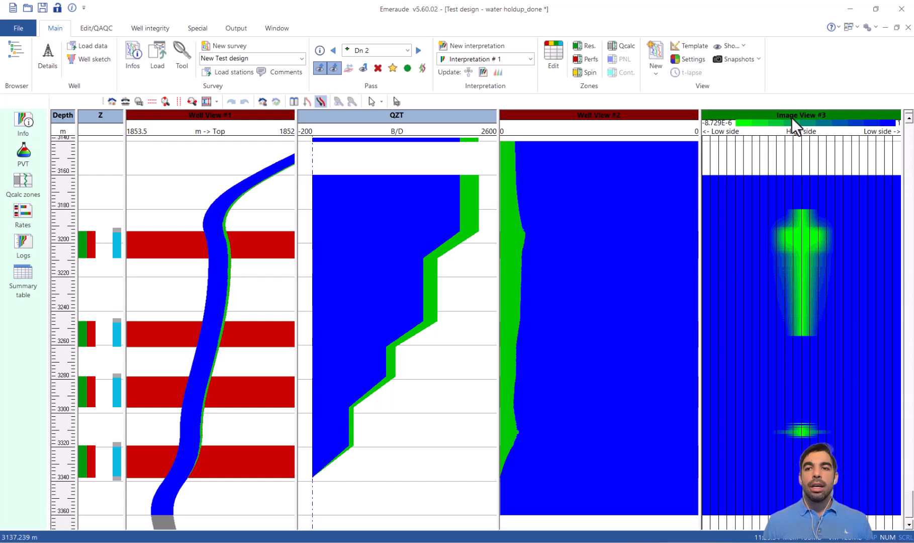
left_click_drag(294, 196, 300, 201)
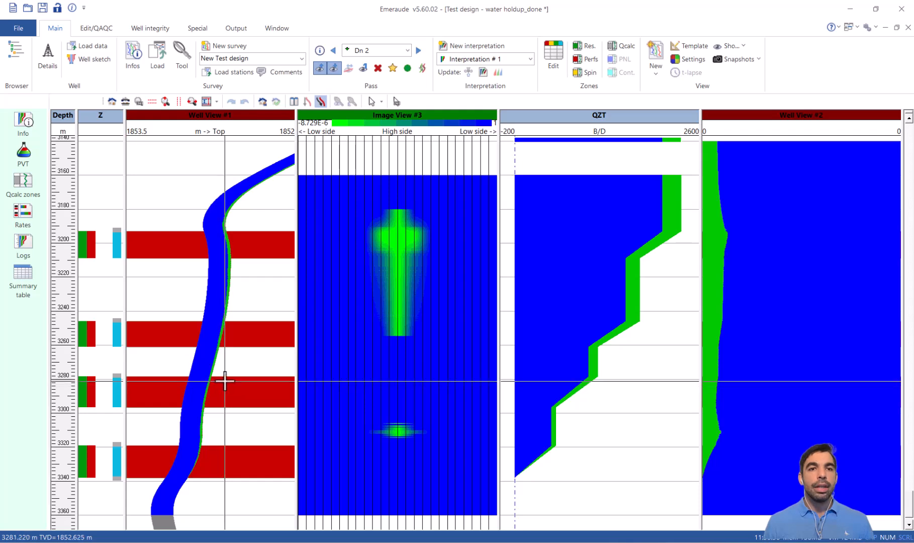
Step: Switch the active survey to Test design
left_click(300, 56)
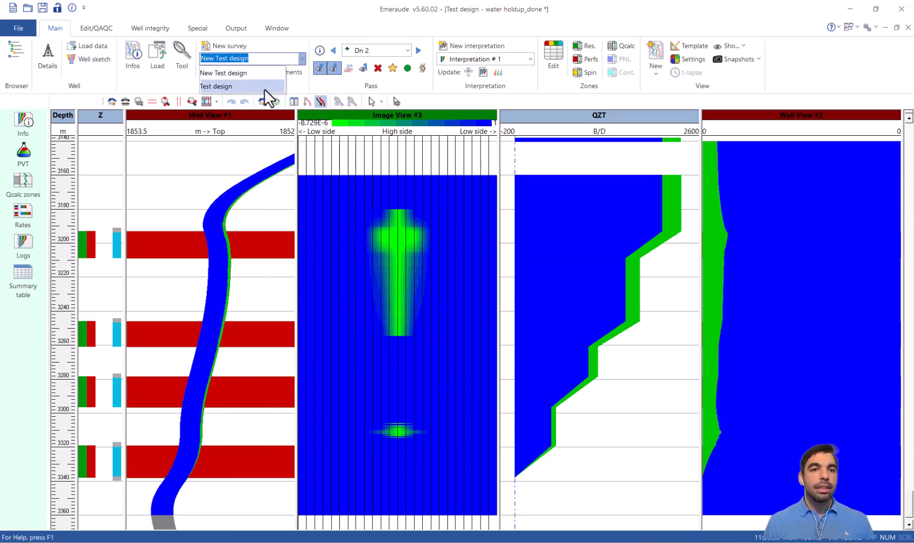
left_click(265, 89)
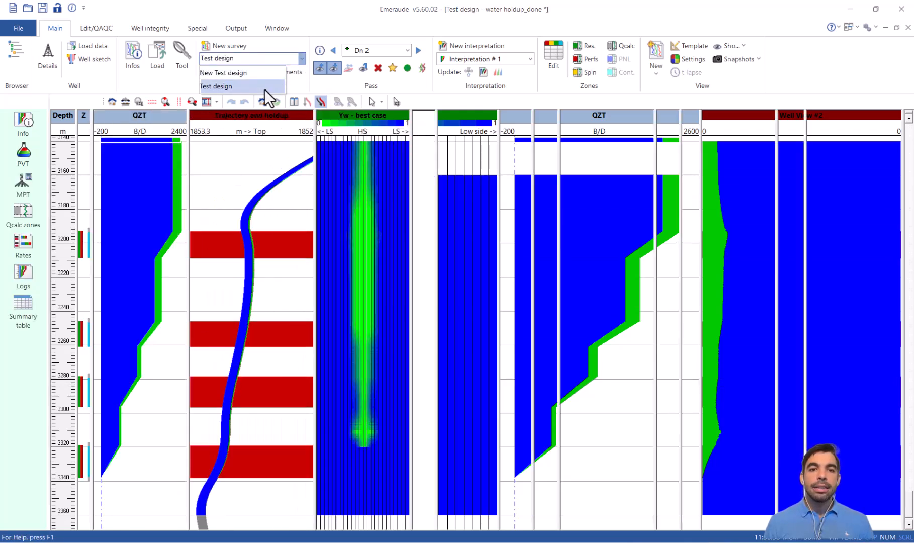